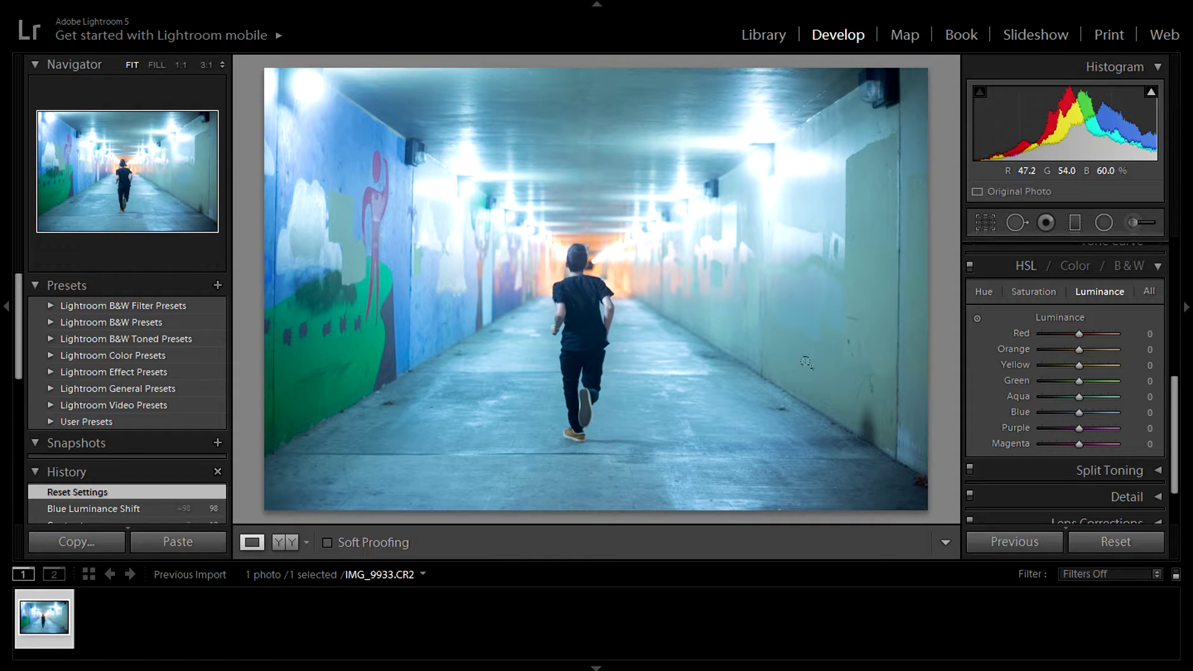
Raise the white balance Temp from 2950 to about 3786 to warm the tunnel photo
{"action": "scroll", "coordinate": [1064, 384], "scroll_direction": "up", "scroll_amount": 10}
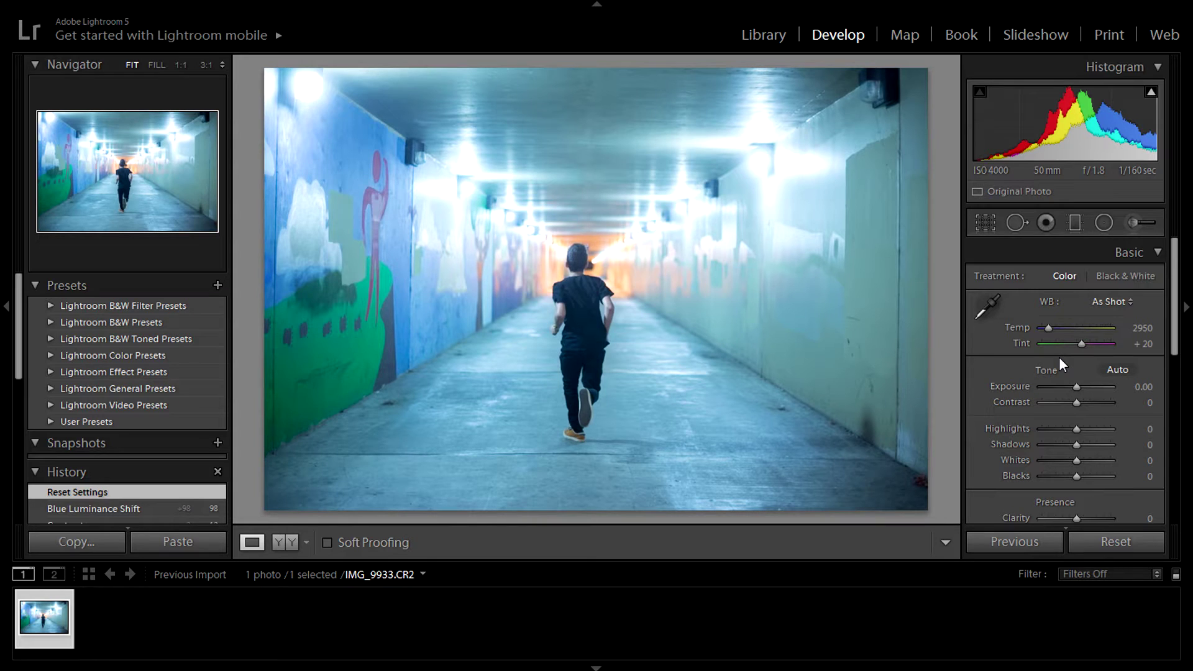
{"action": "scroll", "coordinate": [1058, 364], "scroll_direction": "down", "scroll_amount": 2}
{"action": "scroll", "coordinate": [1058, 364], "scroll_direction": "up", "scroll_amount": 2}
{"action": "mouse_move", "coordinate": [1049, 326]}
{"action": "left_mouse_down"}
{"action": "mouse_move", "coordinate": [1071, 327]}
{"action": "mouse_move", "coordinate": [1054, 328]}
{"action": "left_mouse_up"}
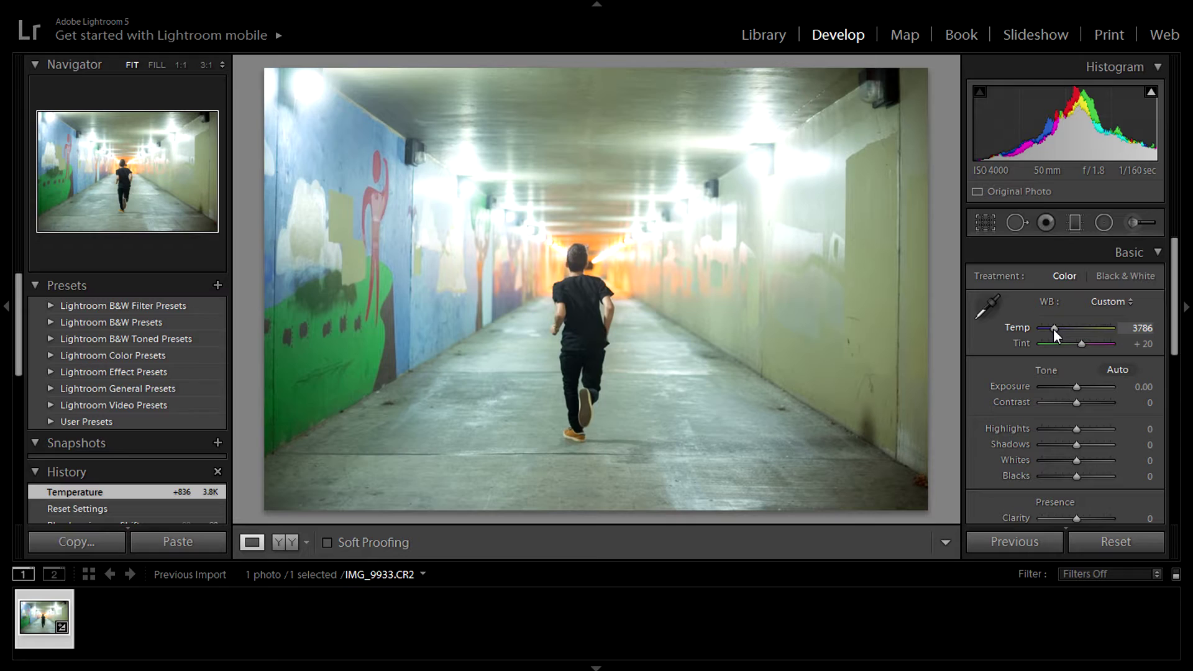
Push the Temp slider further and fine-tune it to exactly 4619, leaving Tint at +20
{"action": "left_click_drag", "start_coordinate": [1052, 329], "coordinate": [1059, 330]}
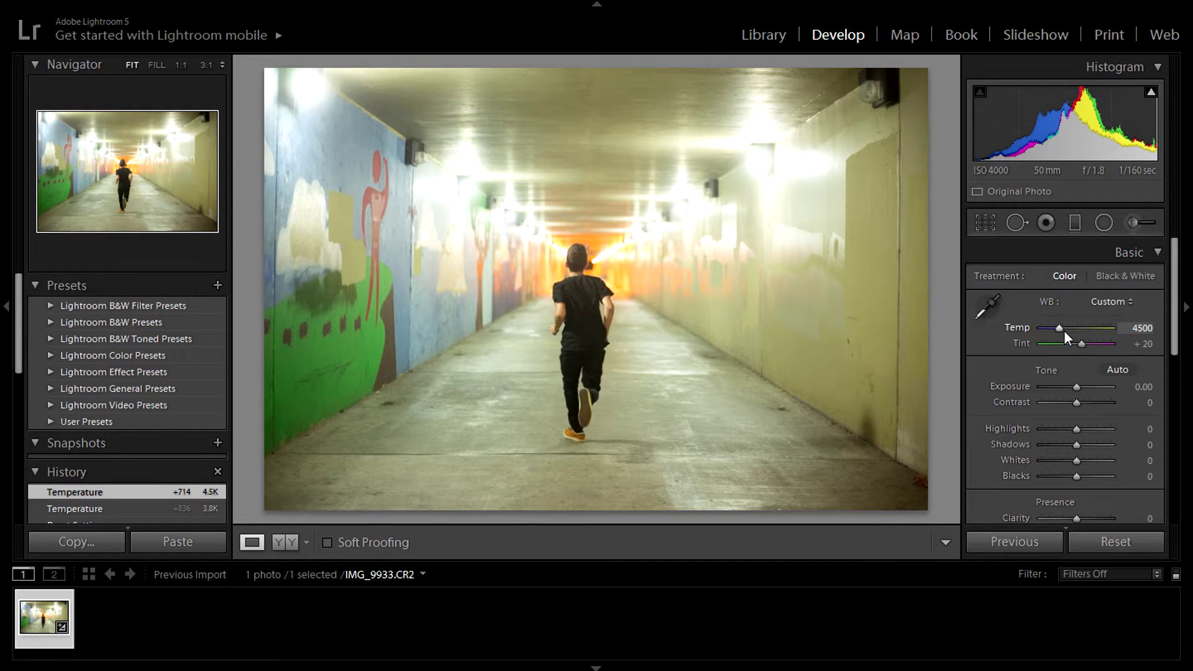
{"action": "left_click_drag", "start_coordinate": [1058, 326], "coordinate": [1060, 325]}
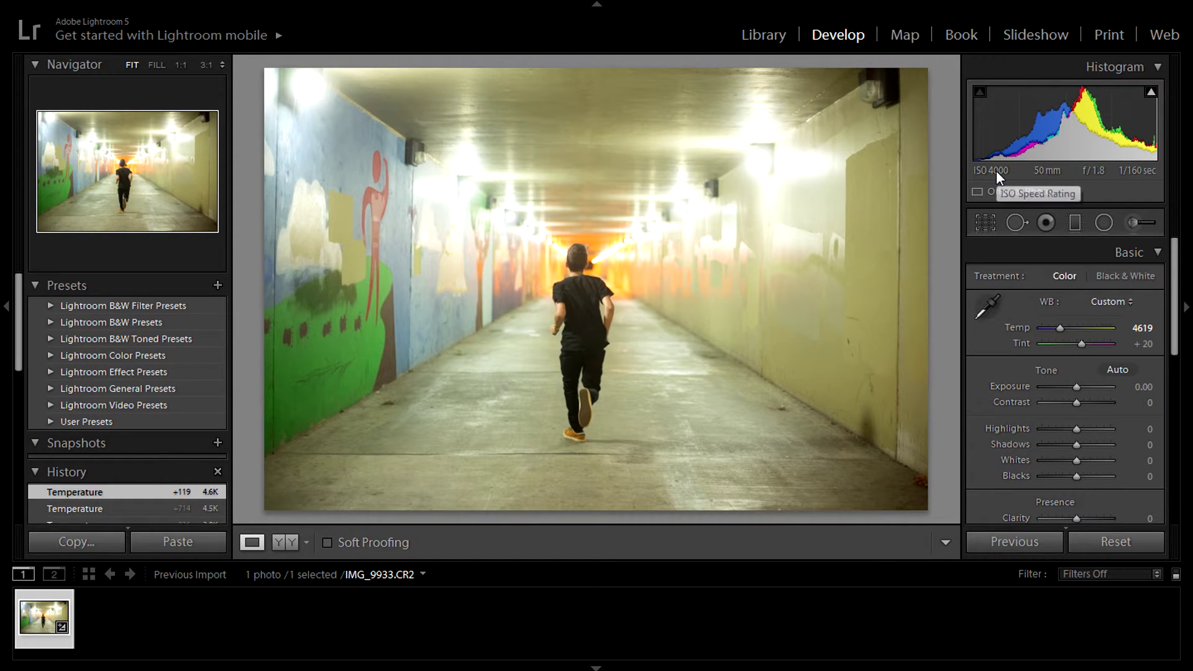
{"action": "scroll", "coordinate": [1087, 336], "scroll_direction": "down", "scroll_amount": 2}
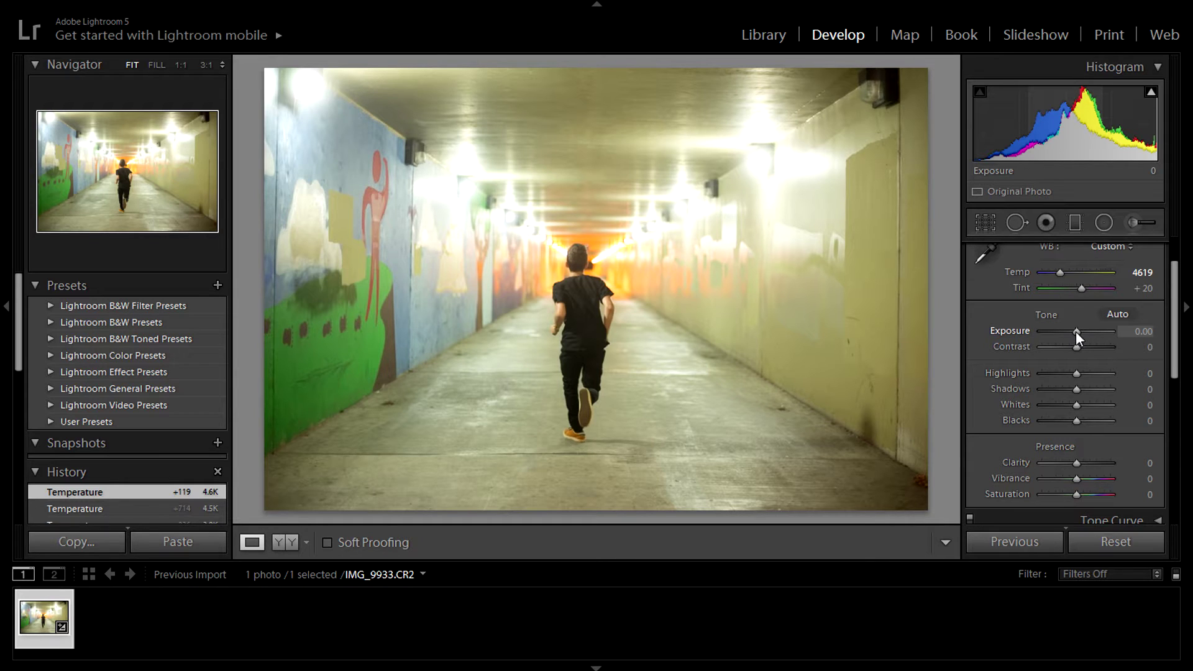
Set Exposure to +0.20 after previewing darker and brighter extremes, and Contrast to +12
{"action": "left_click_drag", "start_coordinate": [1076, 331], "coordinate": [1077, 333]}
{"action": "left_click", "coordinate": [1143, 331]}
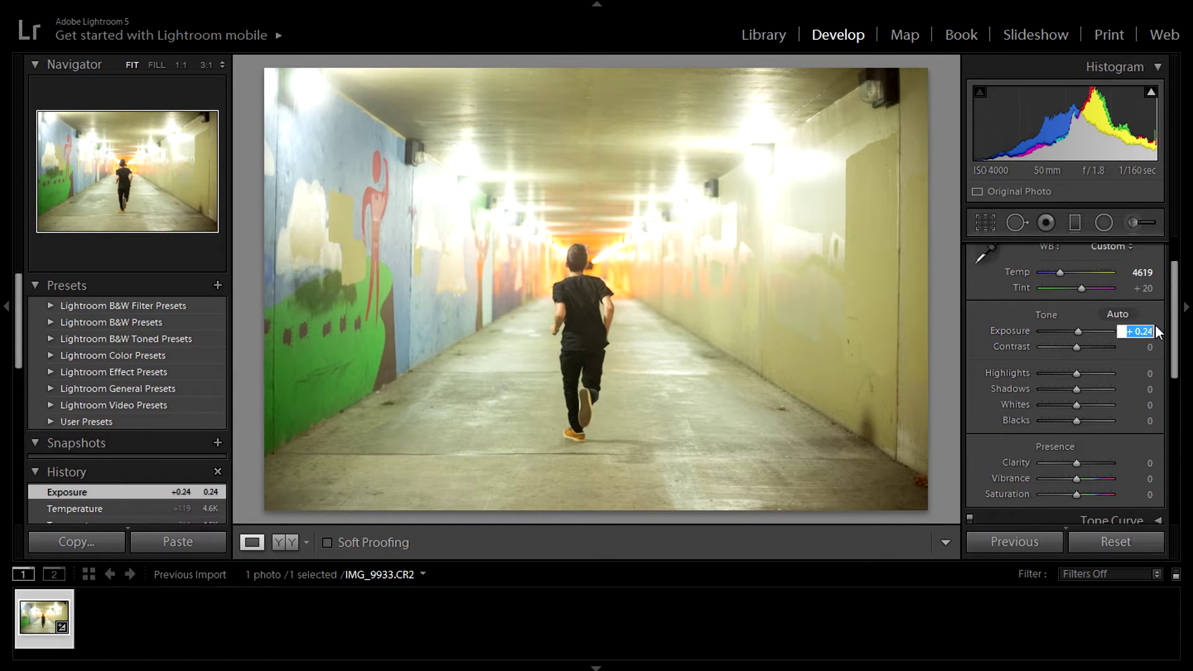
{"action": "type", "text": "0.2"}
{"action": "key", "text": "Return"}
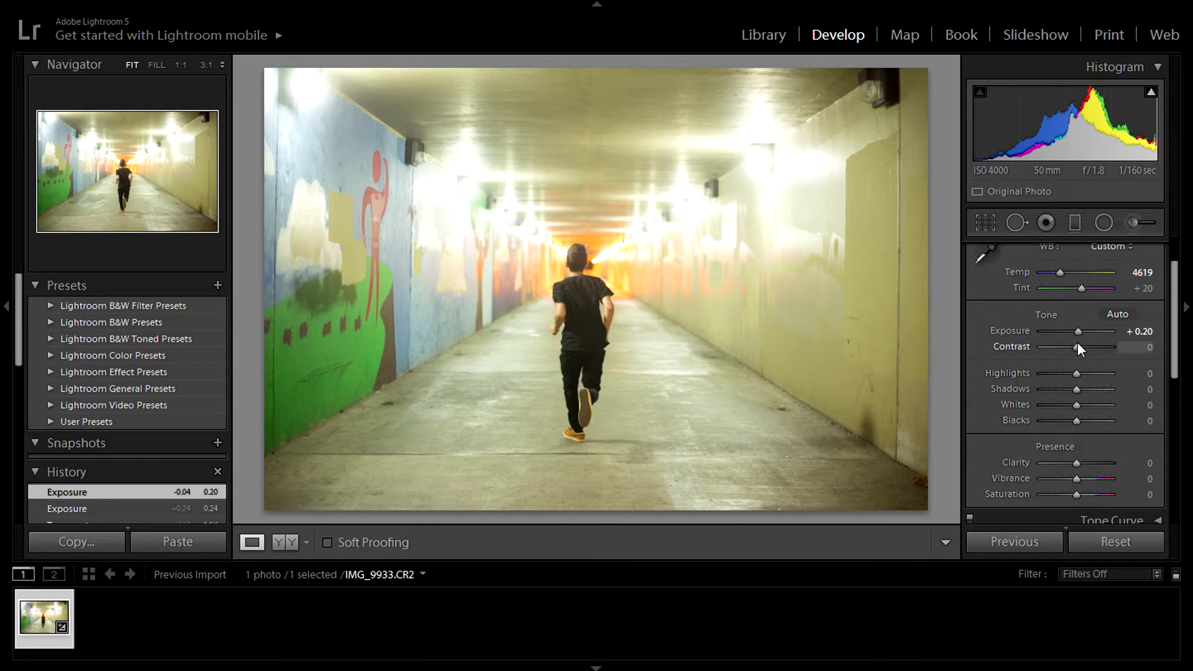
{"action": "left_click_drag", "start_coordinate": [1079, 329], "coordinate": [1072, 330]}
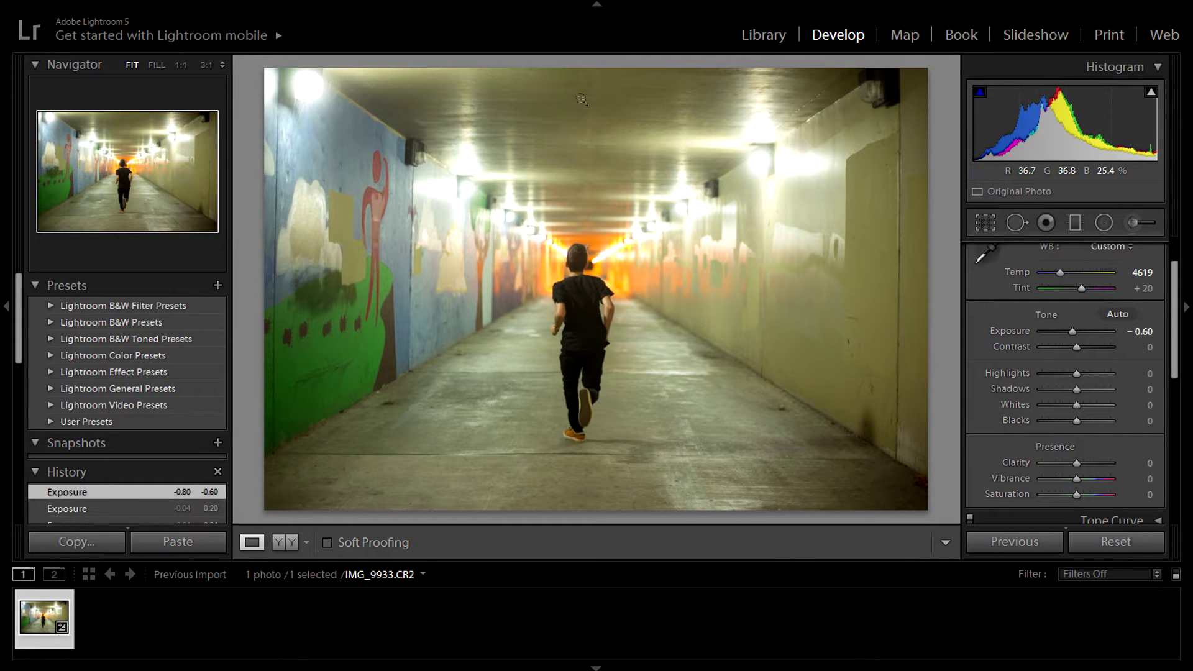
{"action": "mouse_move", "coordinate": [1071, 331]}
{"action": "left_mouse_down"}
{"action": "mouse_move", "coordinate": [1111, 331]}
{"action": "mouse_move", "coordinate": [1075, 331]}
{"action": "left_mouse_up"}
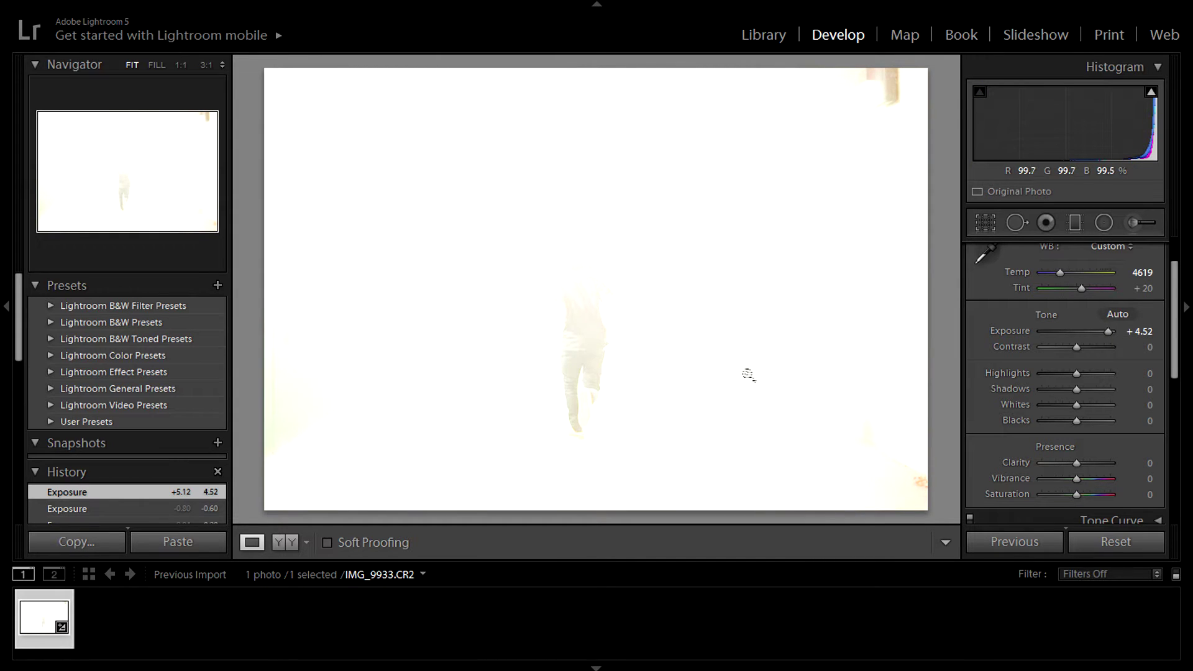
{"action": "left_click_drag", "start_coordinate": [1108, 333], "coordinate": [1079, 337]}
{"action": "left_click", "coordinate": [1153, 332]}
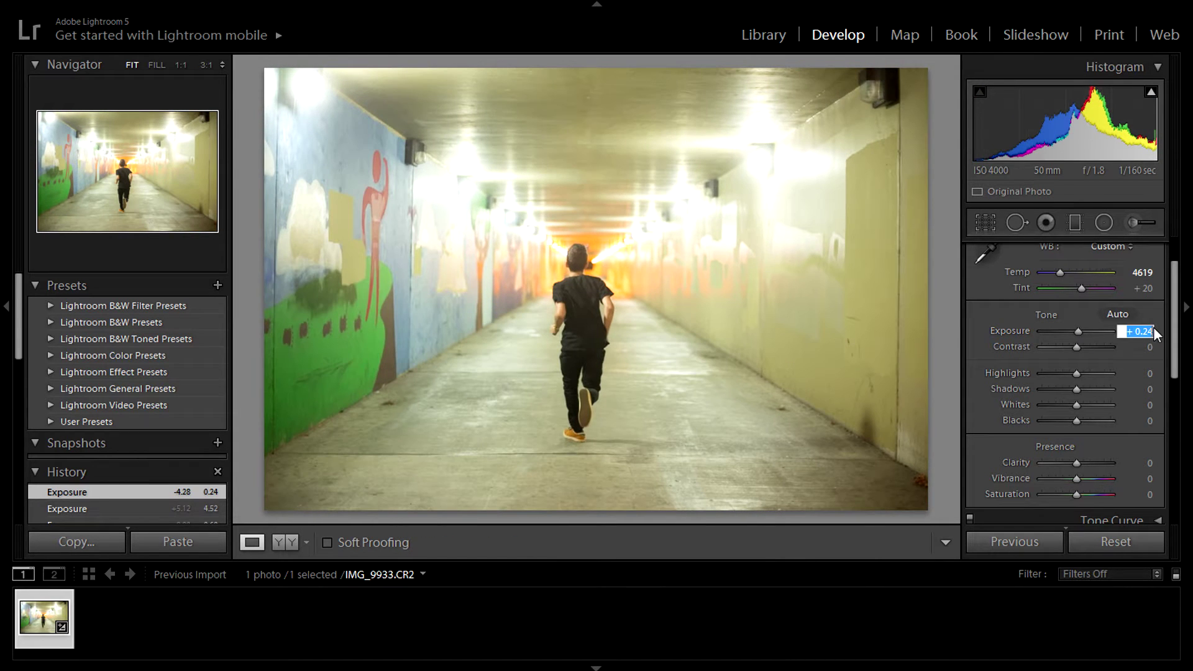
{"action": "type", "text": "0.2"}
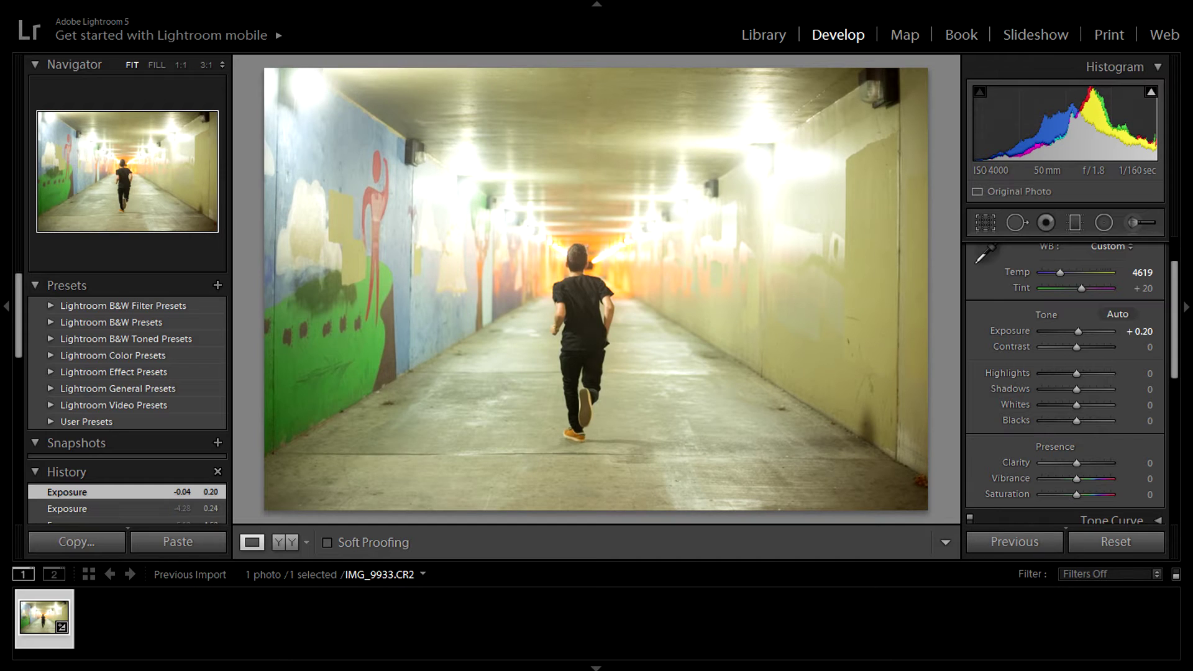
{"action": "key", "text": "Tab"}
{"action": "left_click_drag", "start_coordinate": [1074, 345], "coordinate": [1079, 346]}
{"action": "scroll", "coordinate": [1086, 369], "scroll_direction": "down", "scroll_amount": 2}
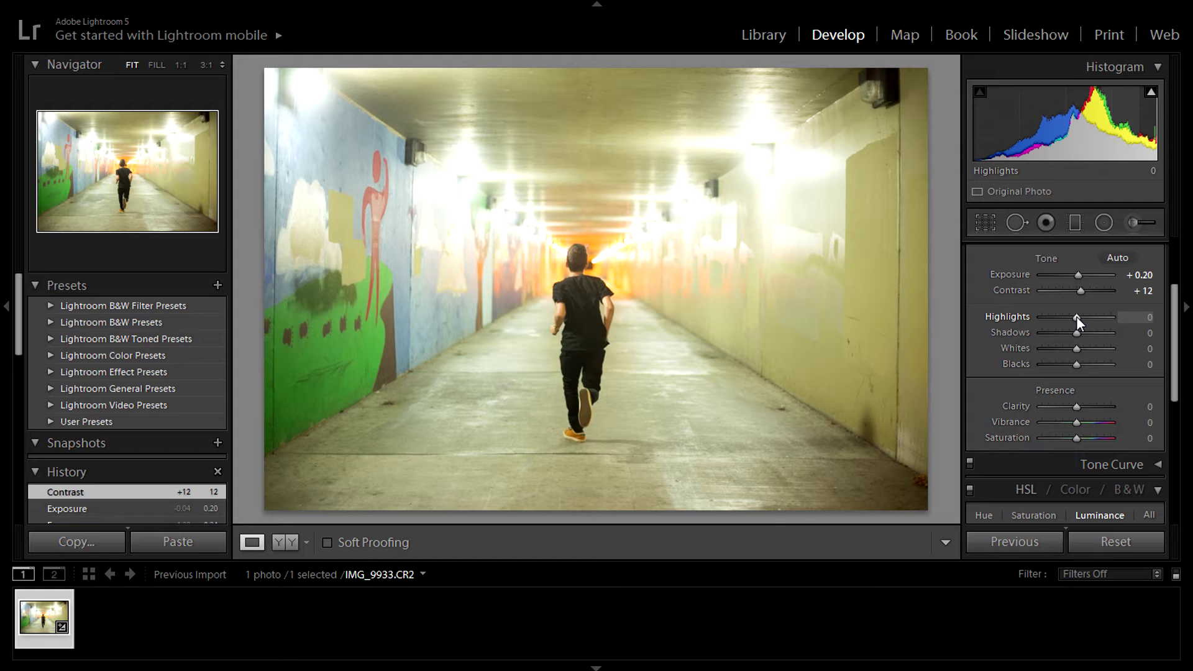
Set Highlights to -100, Blacks to -12 and Clarity to +14 in the Basic panel
{"action": "left_click_drag", "start_coordinate": [1076, 315], "coordinate": [1017, 323]}
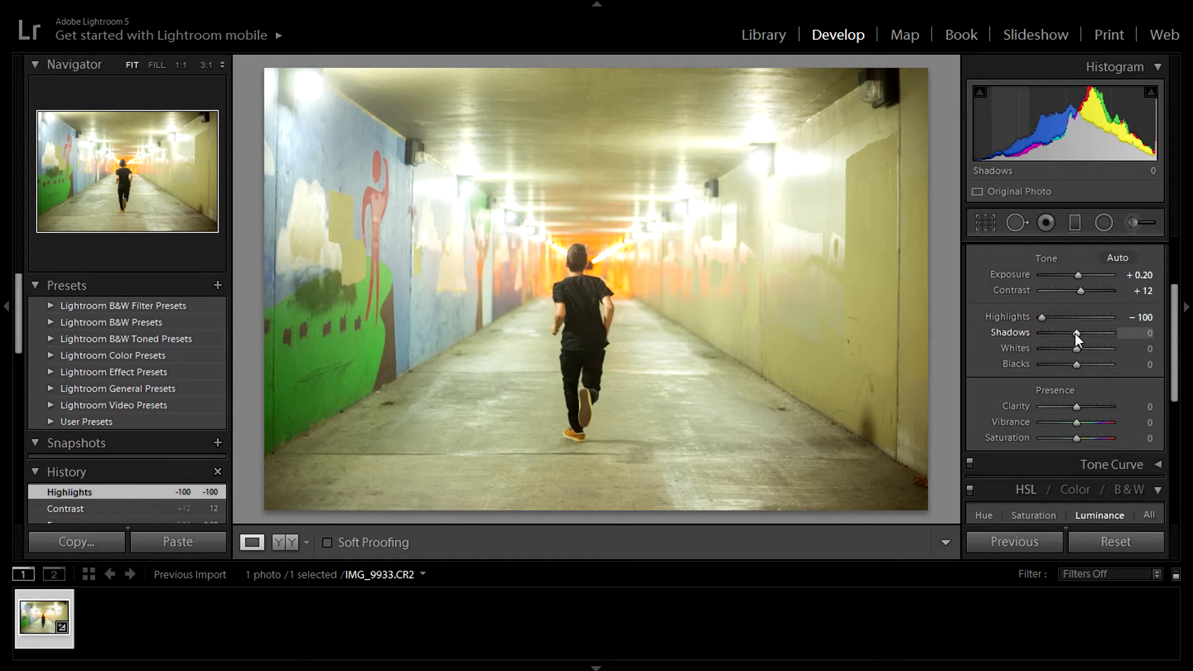
{"action": "left_click_drag", "start_coordinate": [1075, 366], "coordinate": [1071, 368]}
{"action": "scroll", "coordinate": [1075, 376], "scroll_direction": "down", "scroll_amount": 2}
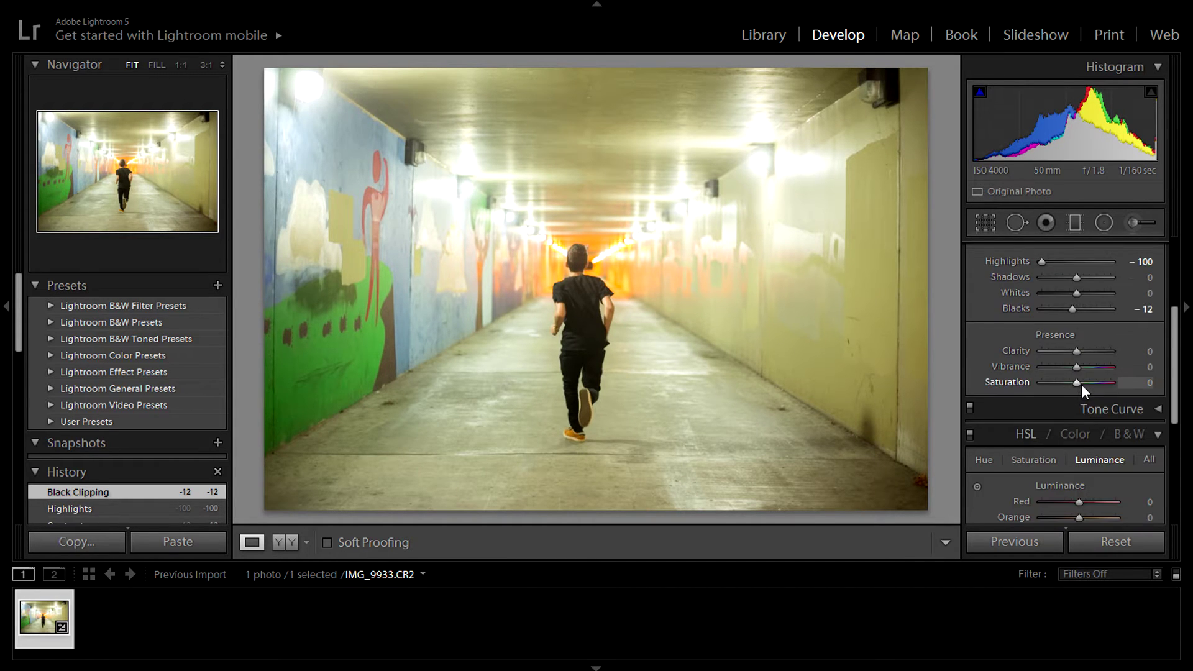
{"action": "scroll", "coordinate": [1080, 384], "scroll_direction": "up", "scroll_amount": 2}
{"action": "scroll", "coordinate": [1083, 384], "scroll_direction": "down", "scroll_amount": 2}
{"action": "left_click_drag", "start_coordinate": [1075, 349], "coordinate": [1080, 349]}
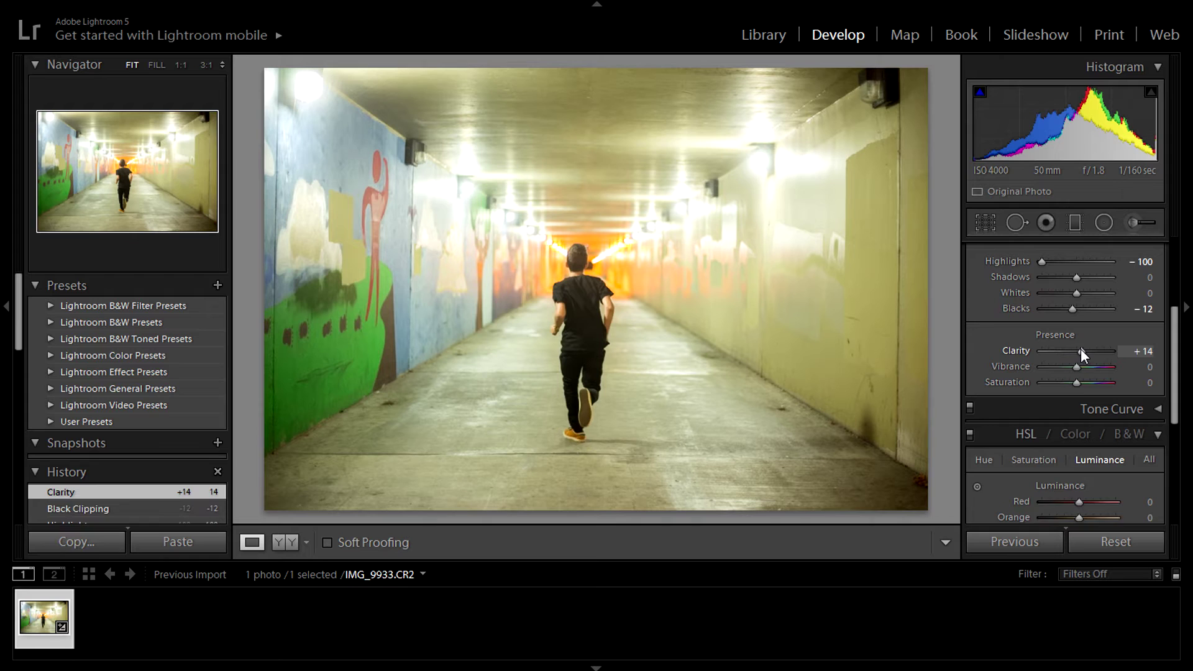
{"action": "left_click", "coordinate": [1120, 404]}
{"action": "scroll", "coordinate": [1120, 403], "scroll_direction": "down", "scroll_amount": 1}
{"action": "scroll", "coordinate": [1120, 403], "scroll_direction": "up", "scroll_amount": 5}
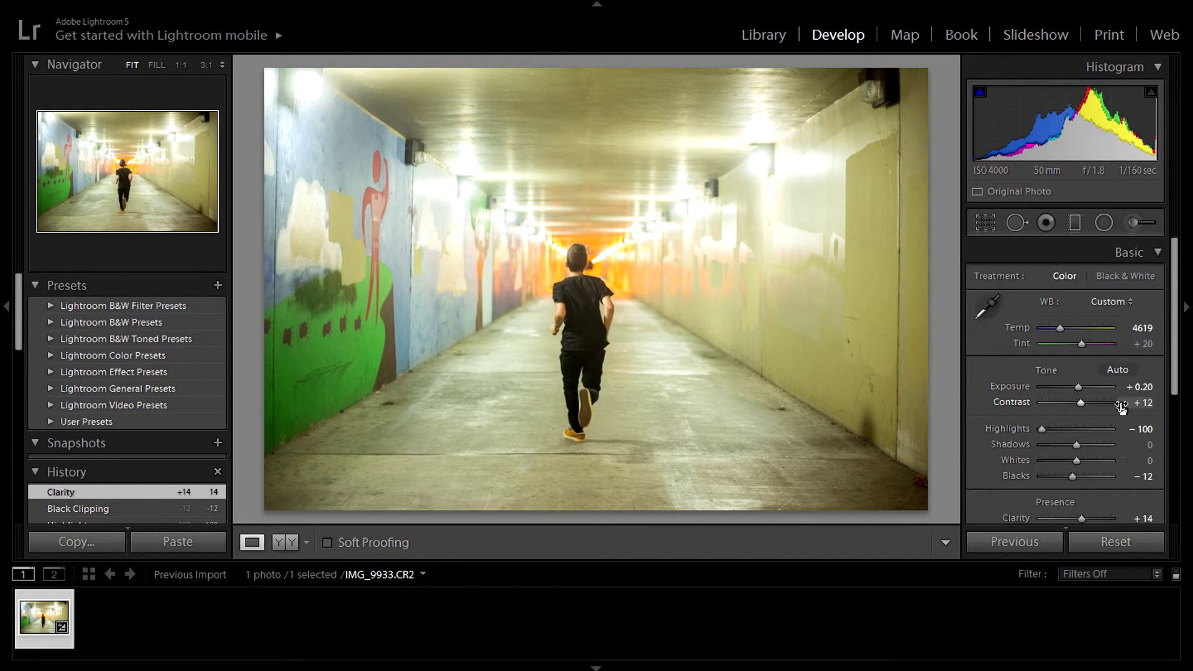
Expand Tone Curve, hide the filmstrip, and switch the Linear curve to editable point mode
{"action": "scroll", "coordinate": [1120, 403], "scroll_direction": "down", "scroll_amount": 3}
{"action": "left_click", "coordinate": [1158, 448]}
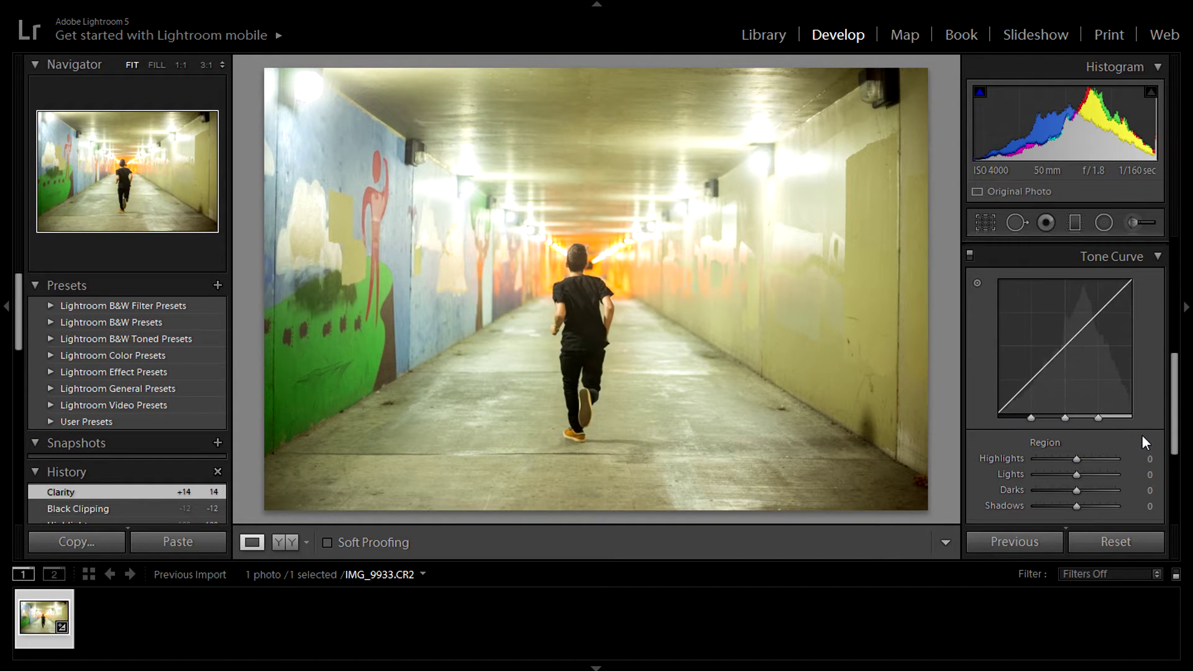
{"action": "scroll", "coordinate": [1141, 439], "scroll_direction": "down", "scroll_amount": 1}
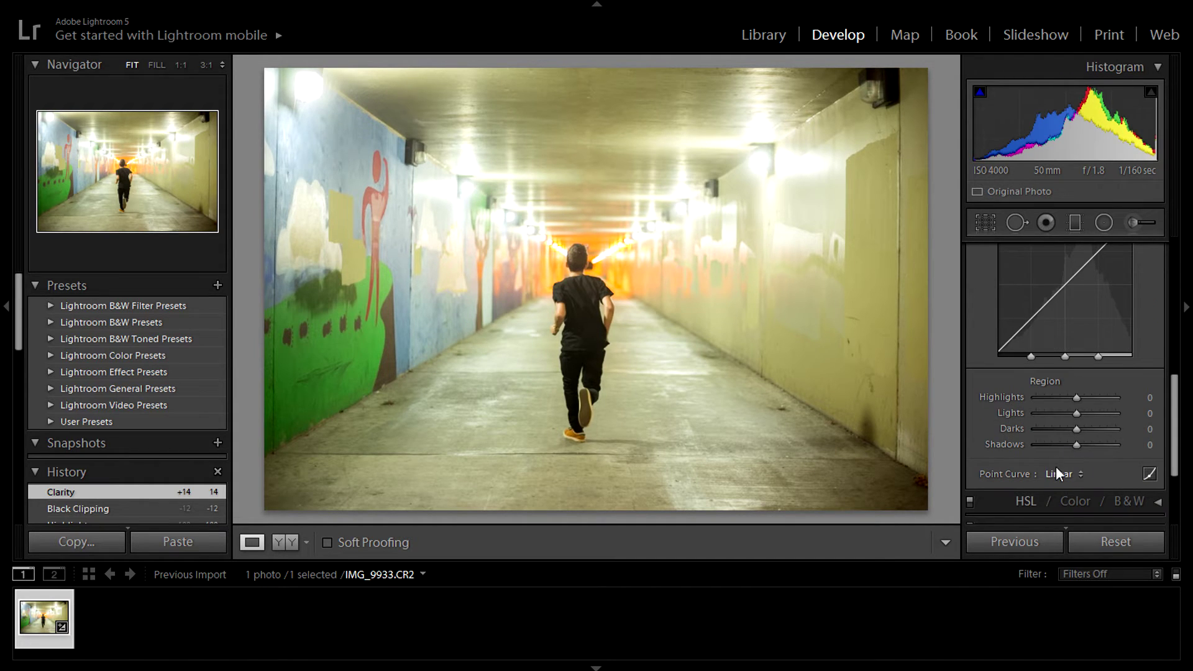
{"action": "left_click", "coordinate": [596, 667]}
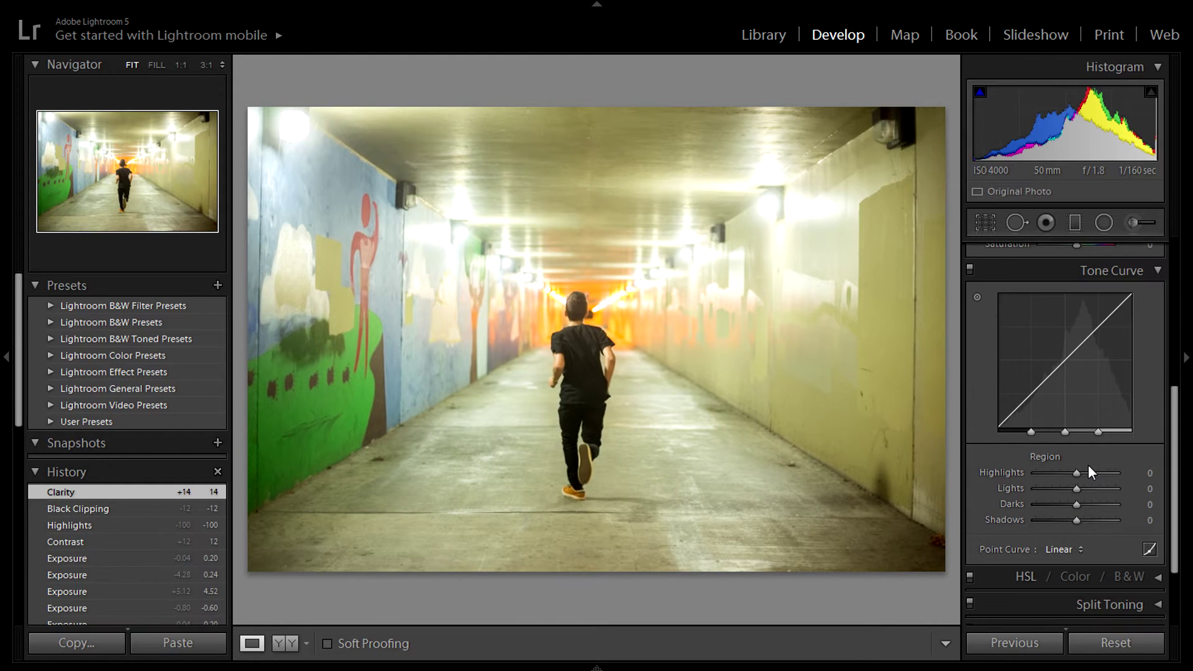
{"action": "left_click", "coordinate": [1080, 549]}
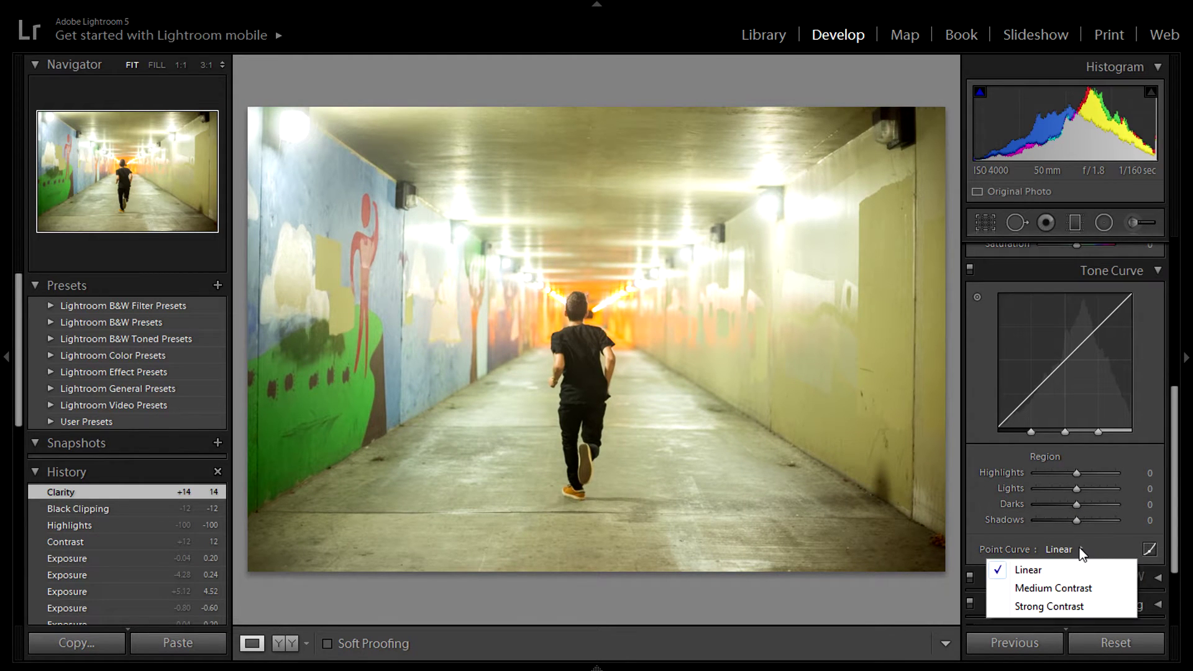
{"action": "left_click", "coordinate": [1118, 545]}
{"action": "left_click", "coordinate": [1151, 548]}
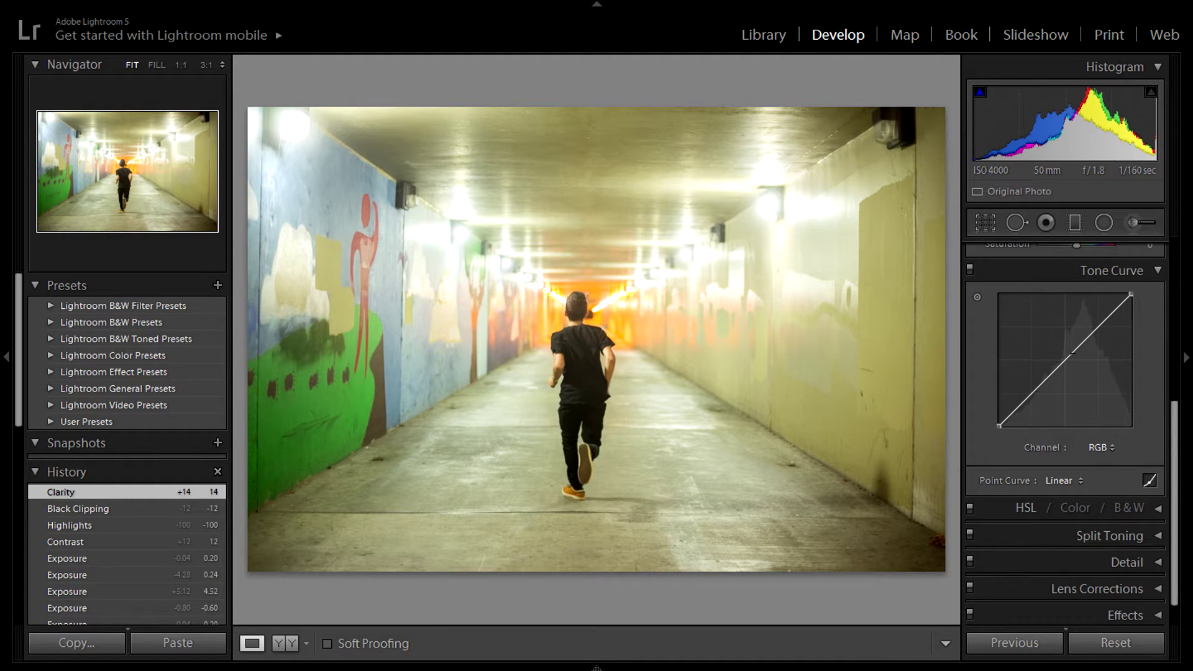
Add three curve points, lift the black point and raise the upper point for a faded look
{"action": "left_click", "coordinate": [1065, 362]}
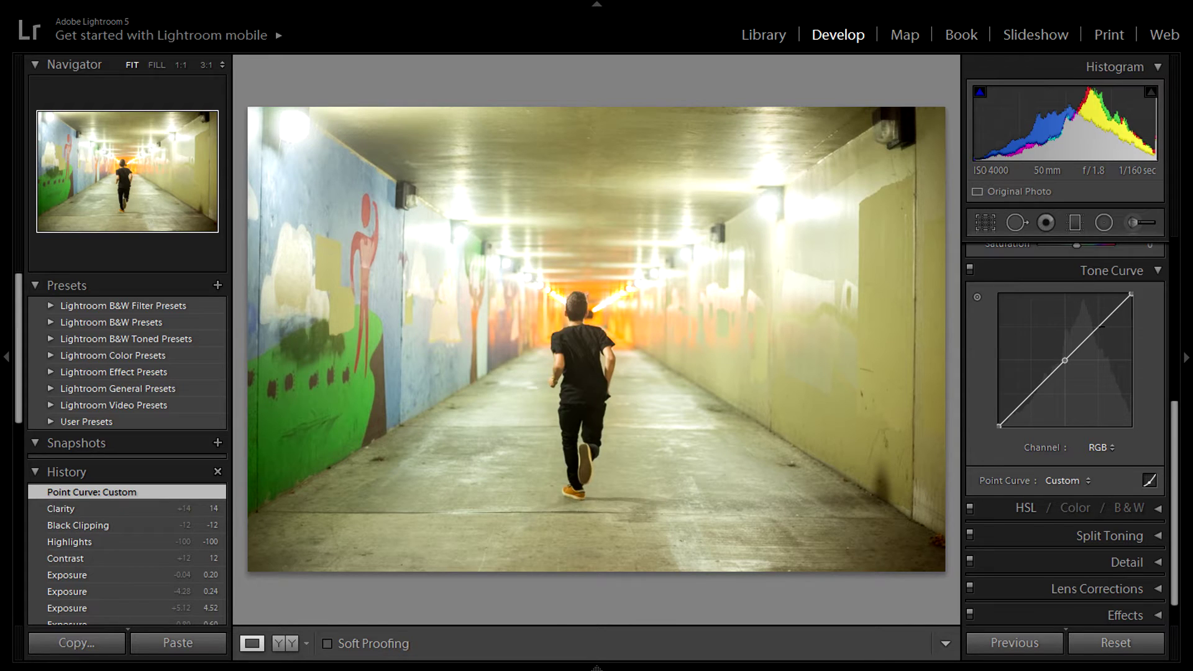
{"action": "left_click", "coordinate": [1097, 327]}
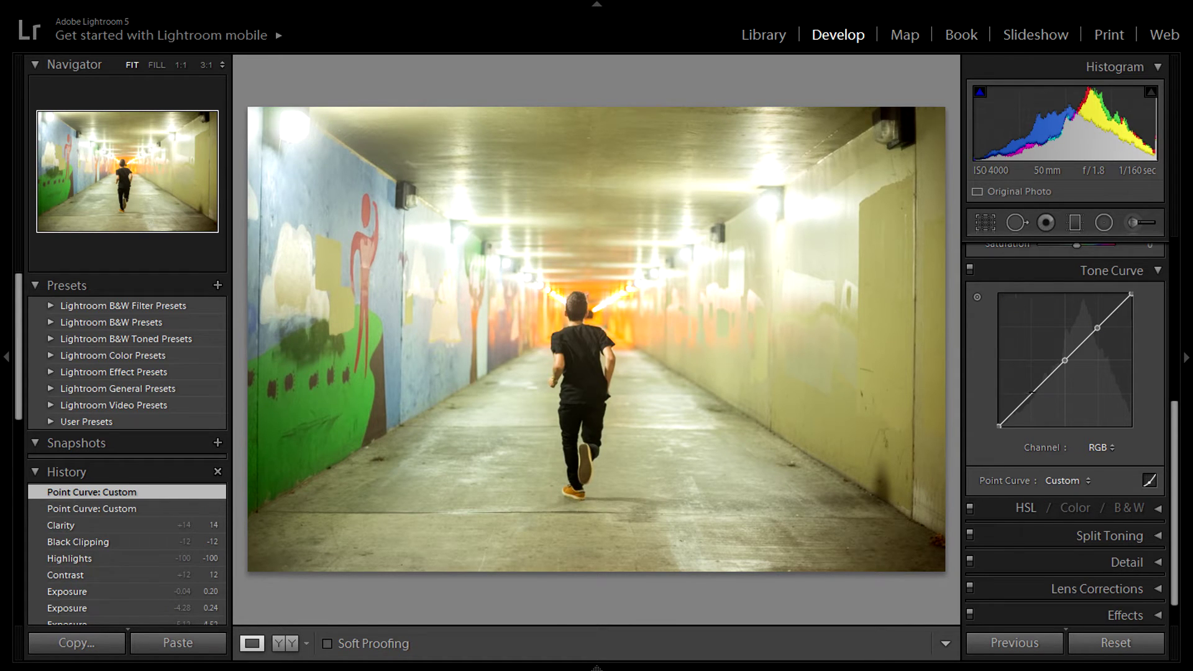
{"action": "left_click", "coordinate": [1032, 394]}
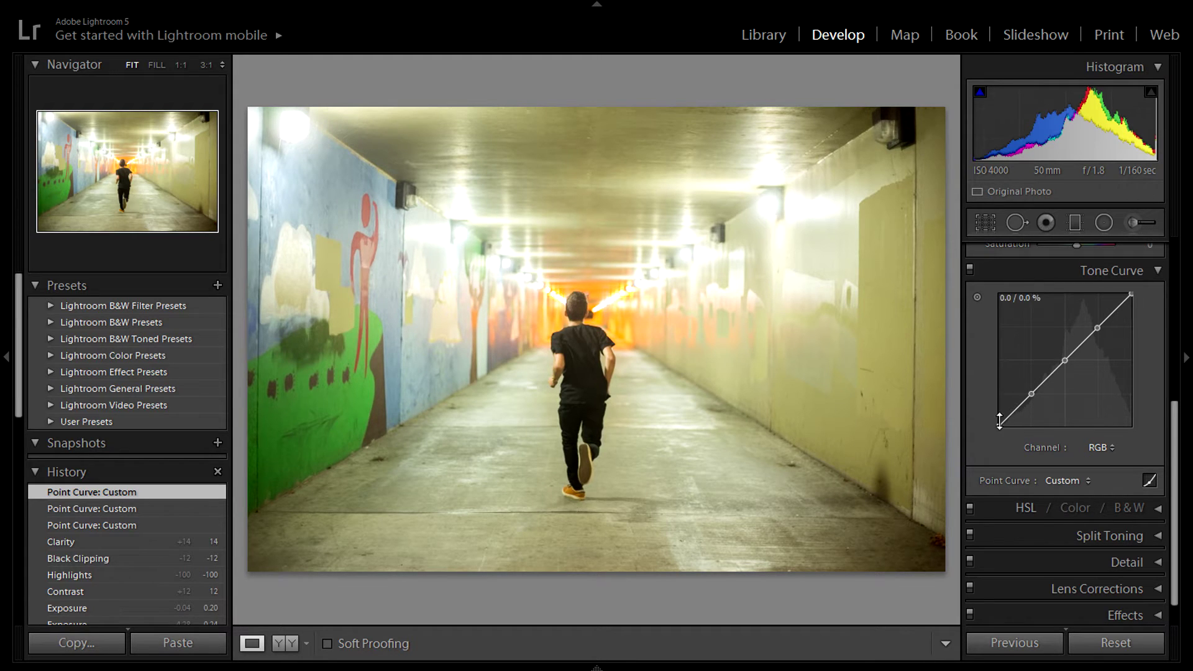
{"action": "left_click_drag", "start_coordinate": [999, 426], "coordinate": [998, 393]}
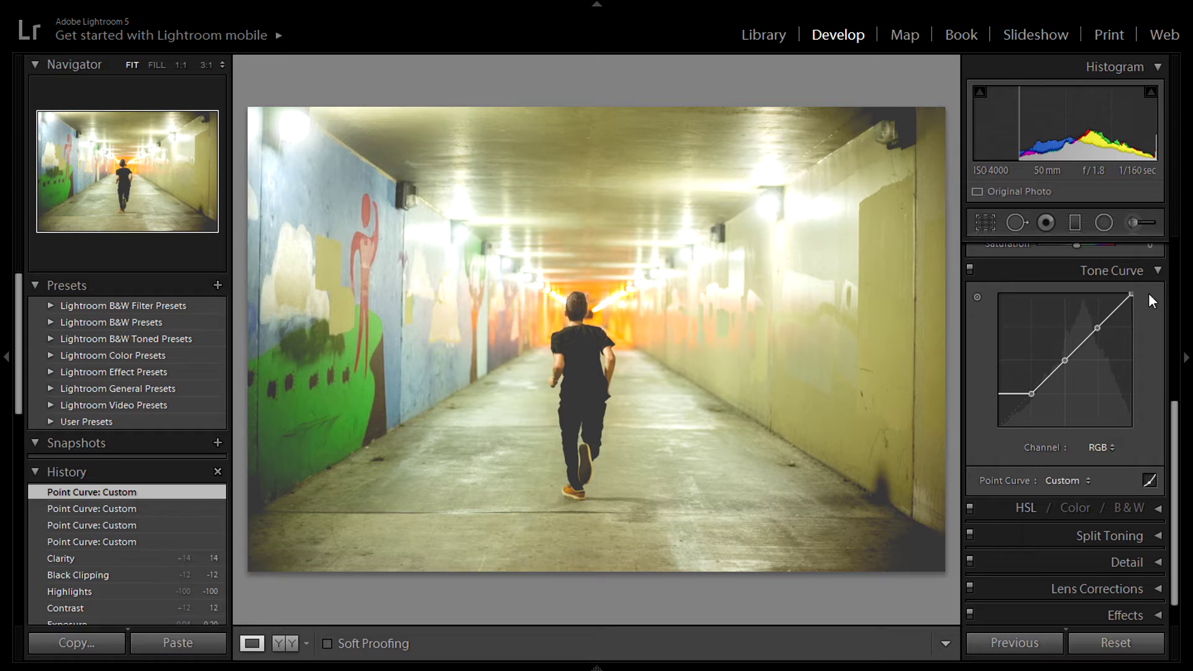
{"action": "left_click_drag", "start_coordinate": [1097, 327], "coordinate": [1049, 377]}
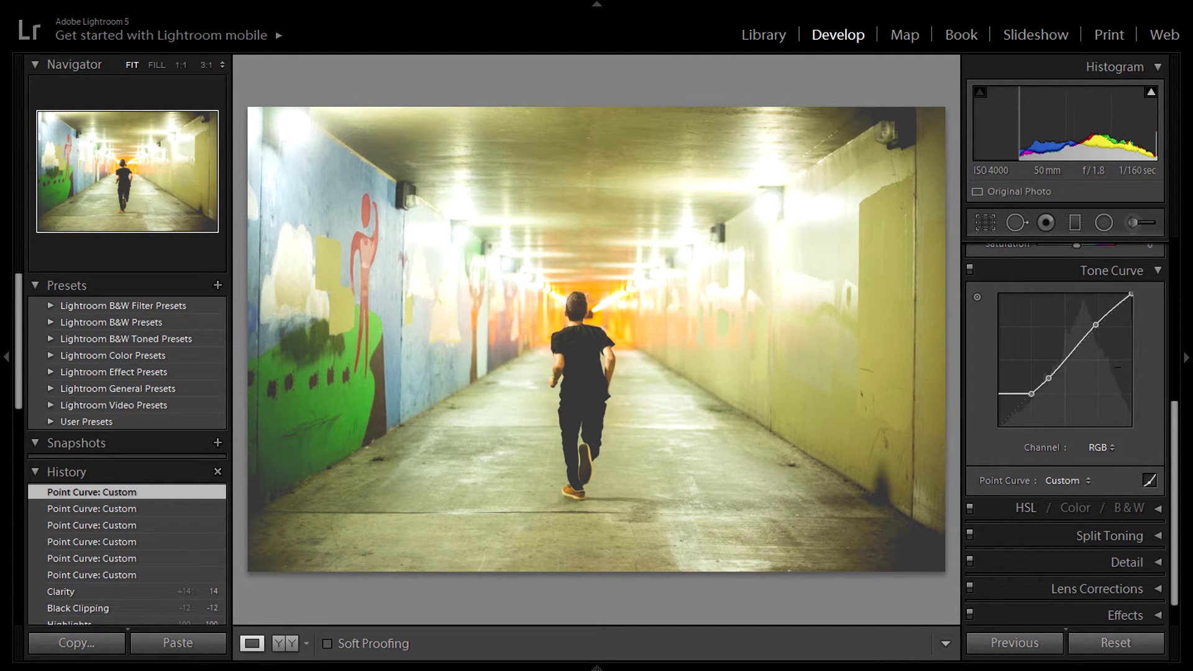
{"action": "scroll", "coordinate": [1110, 372], "scroll_direction": "down", "scroll_amount": 1}
{"action": "scroll", "coordinate": [1105, 404], "scroll_direction": "up", "scroll_amount": 2}
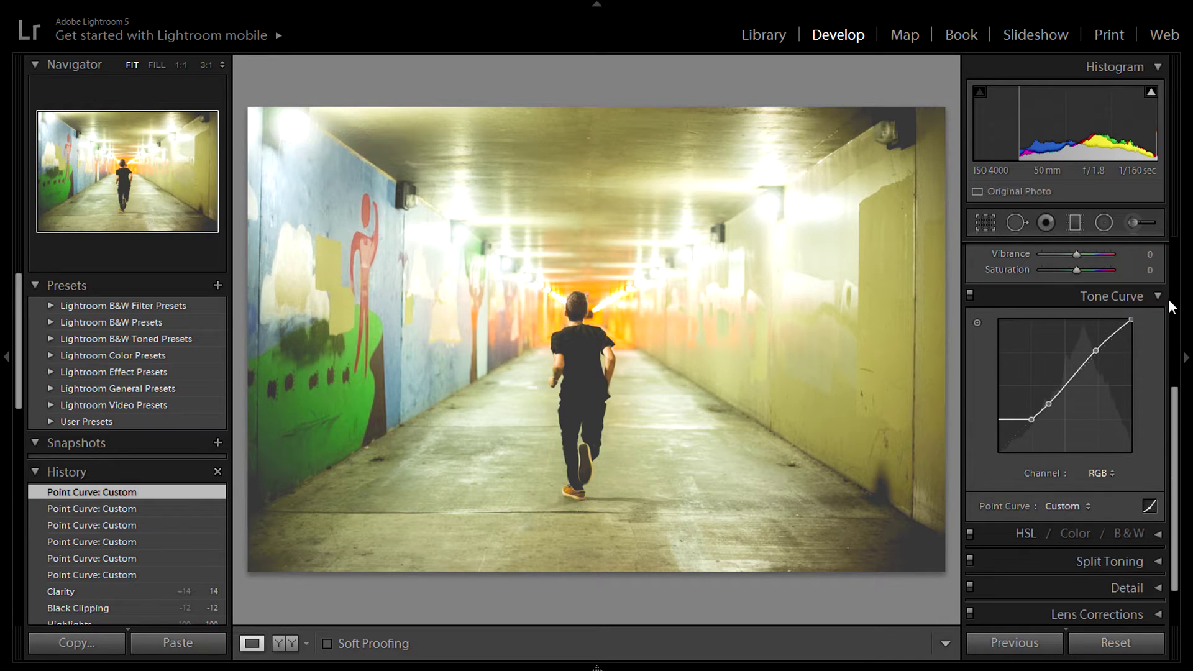
In HSL Saturation, drop Red, Yellow, Green, Aqua, Blue, Purple and Magenta to -100, Orange to -58
{"action": "left_click", "coordinate": [1161, 298]}
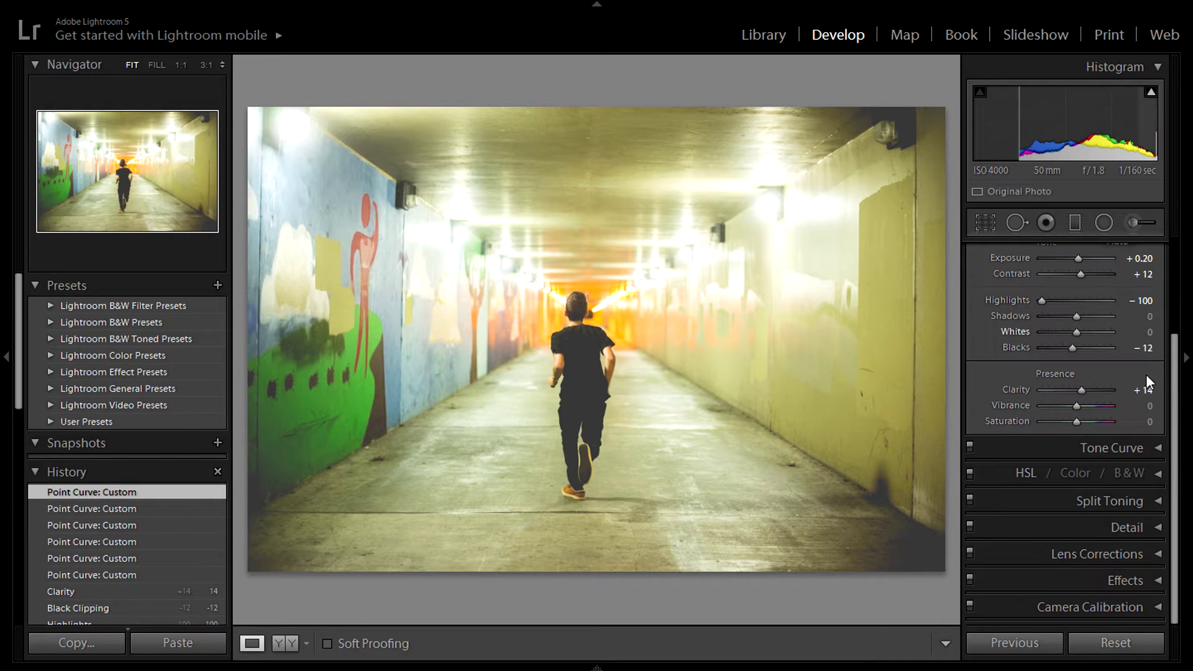
{"action": "left_click", "coordinate": [1157, 474]}
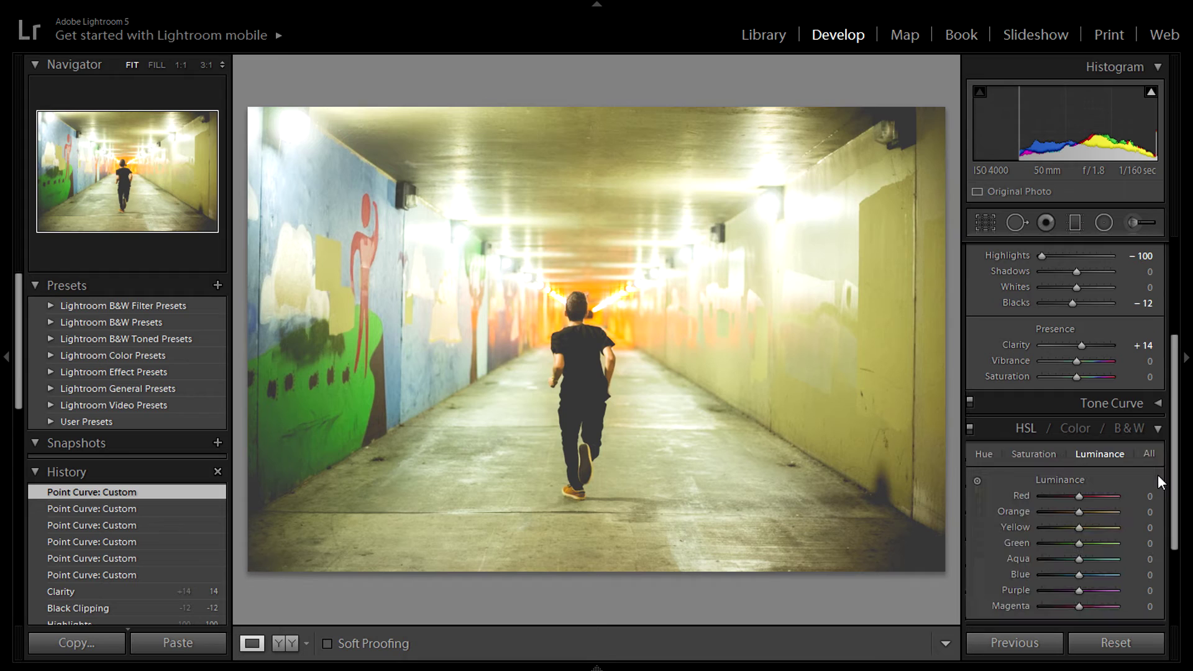
{"action": "scroll", "coordinate": [1106, 380], "scroll_direction": "down", "scroll_amount": 1}
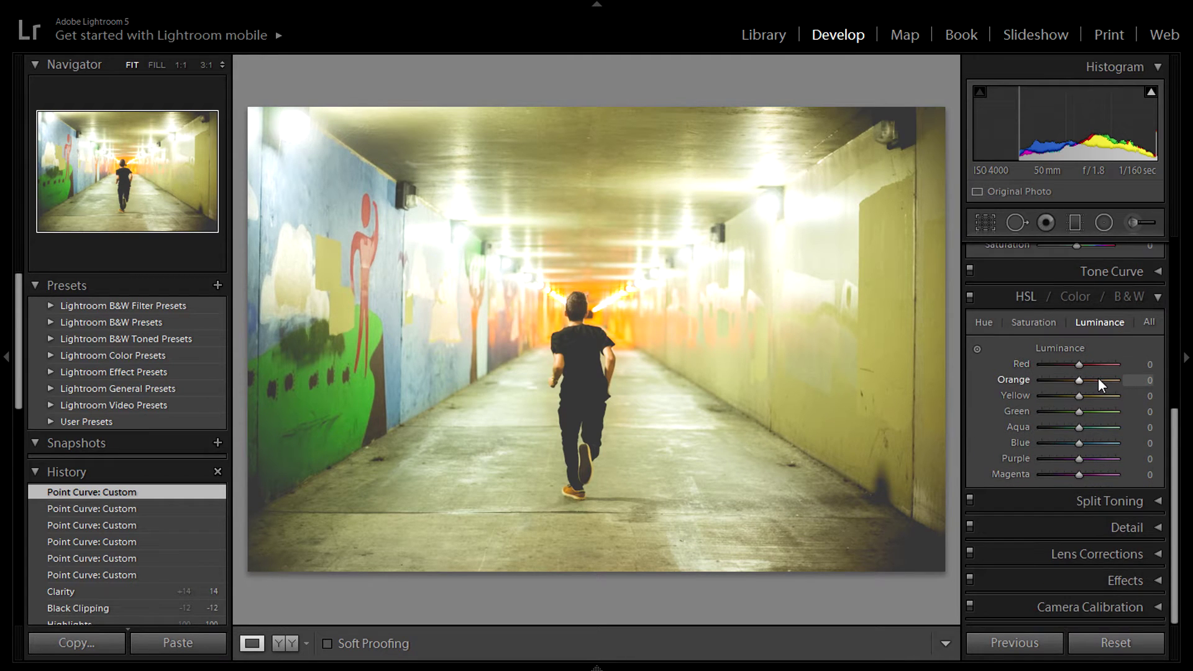
{"action": "left_click", "coordinate": [1047, 322]}
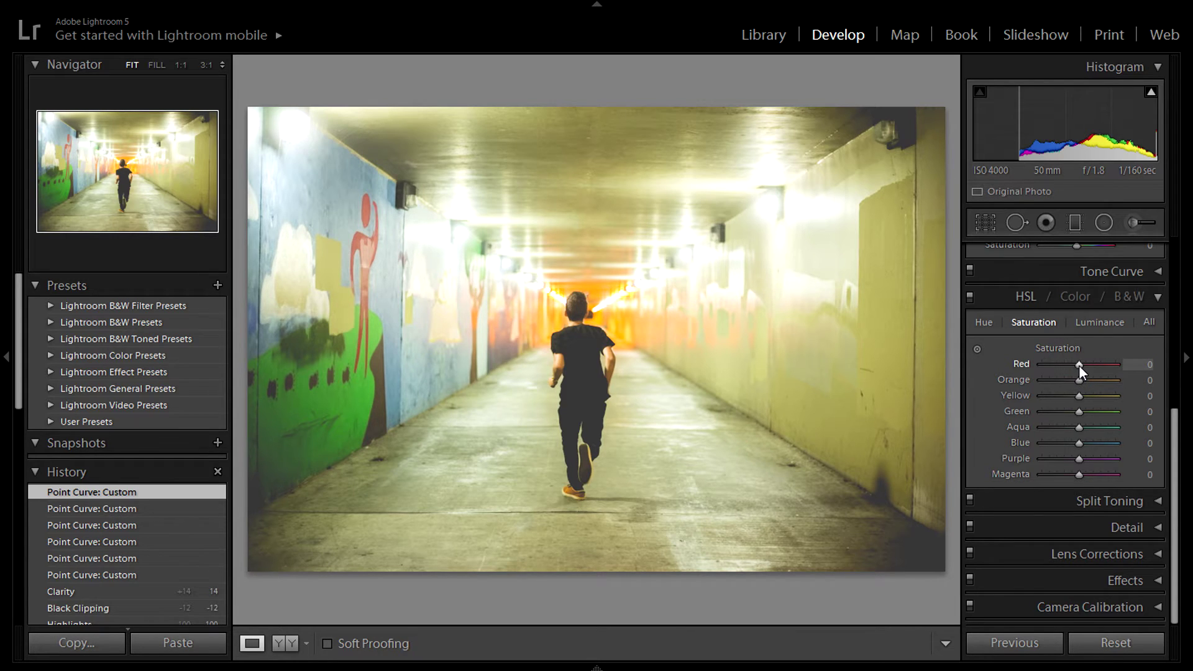
{"action": "left_click_drag", "start_coordinate": [1078, 364], "coordinate": [1031, 401]}
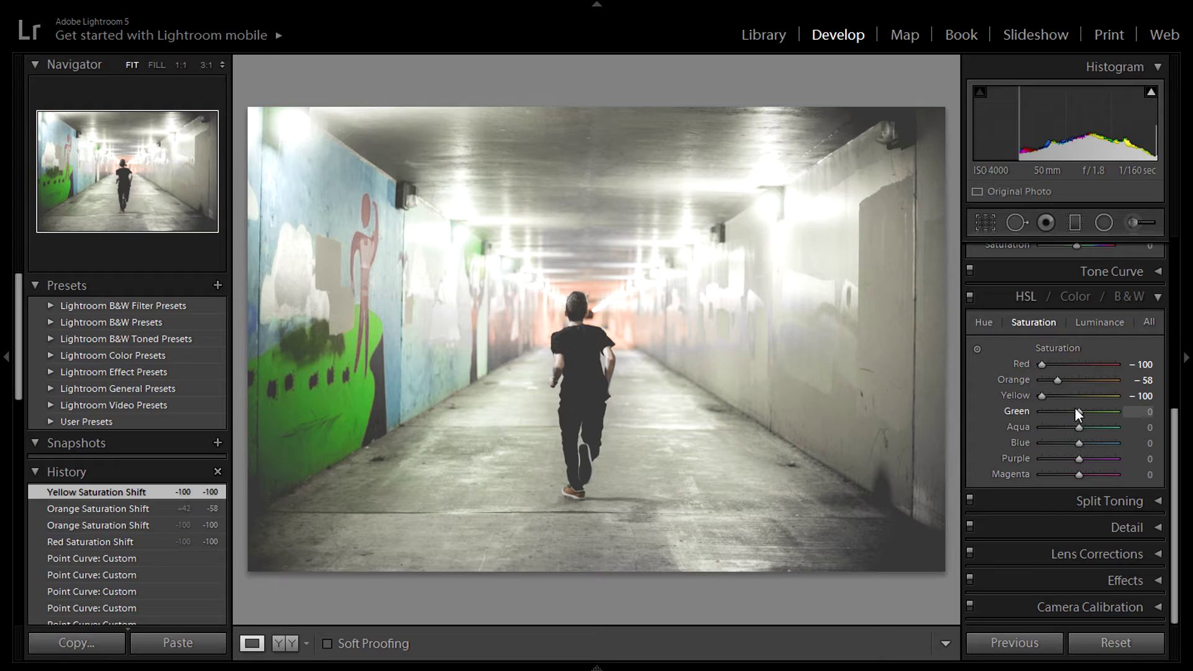
{"action": "left_click_drag", "start_coordinate": [1077, 412], "coordinate": [1034, 412]}
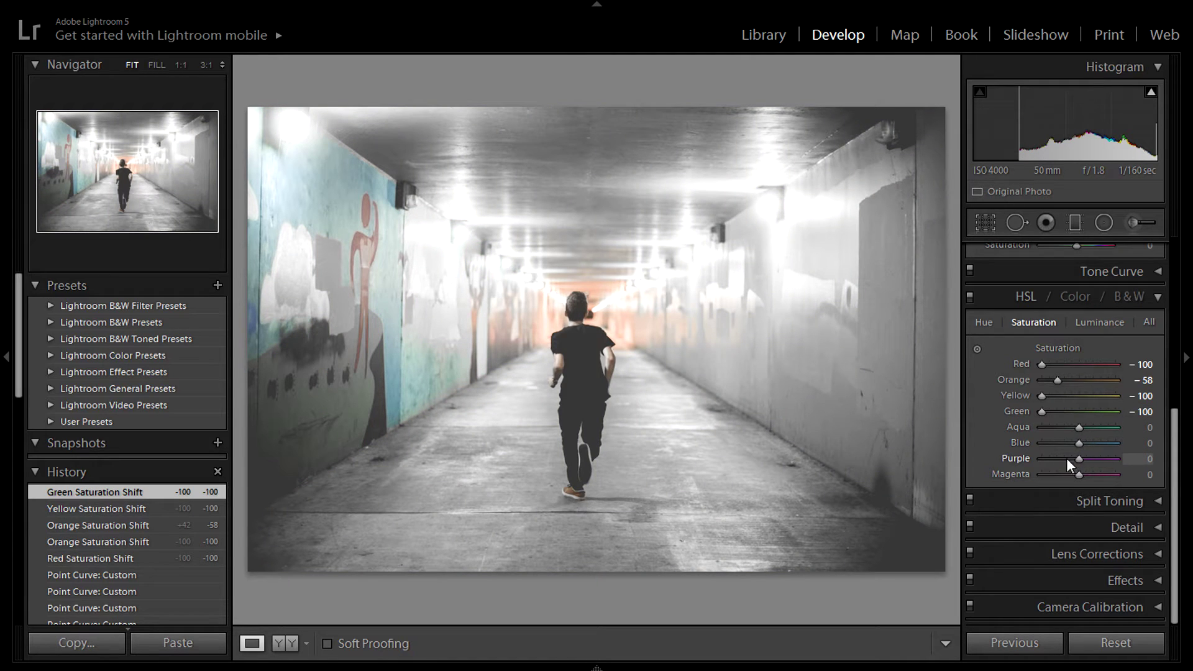
{"action": "left_click_drag", "start_coordinate": [1067, 461], "coordinate": [1002, 445]}
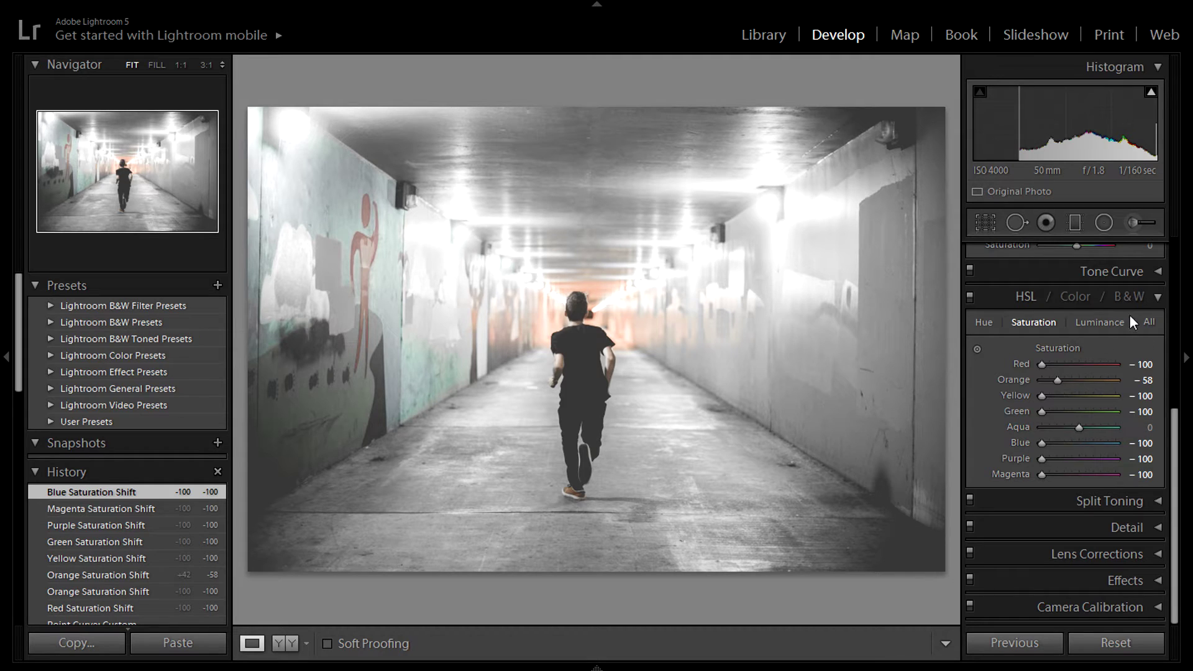
{"action": "left_click_drag", "start_coordinate": [1105, 427], "coordinate": [986, 435]}
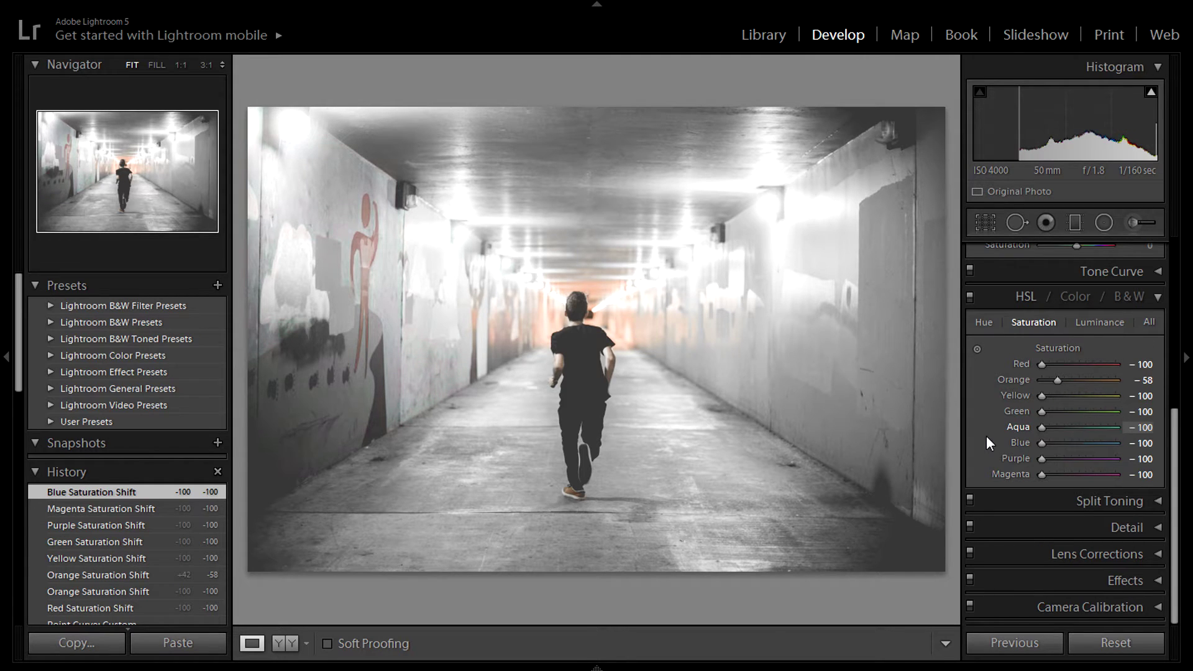
Set HSL Luminance to +100 for Yellow, Green, Blue, Purple, Magenta; Red +89, Aqua +93, Orange 0
{"action": "left_click", "coordinate": [1108, 324]}
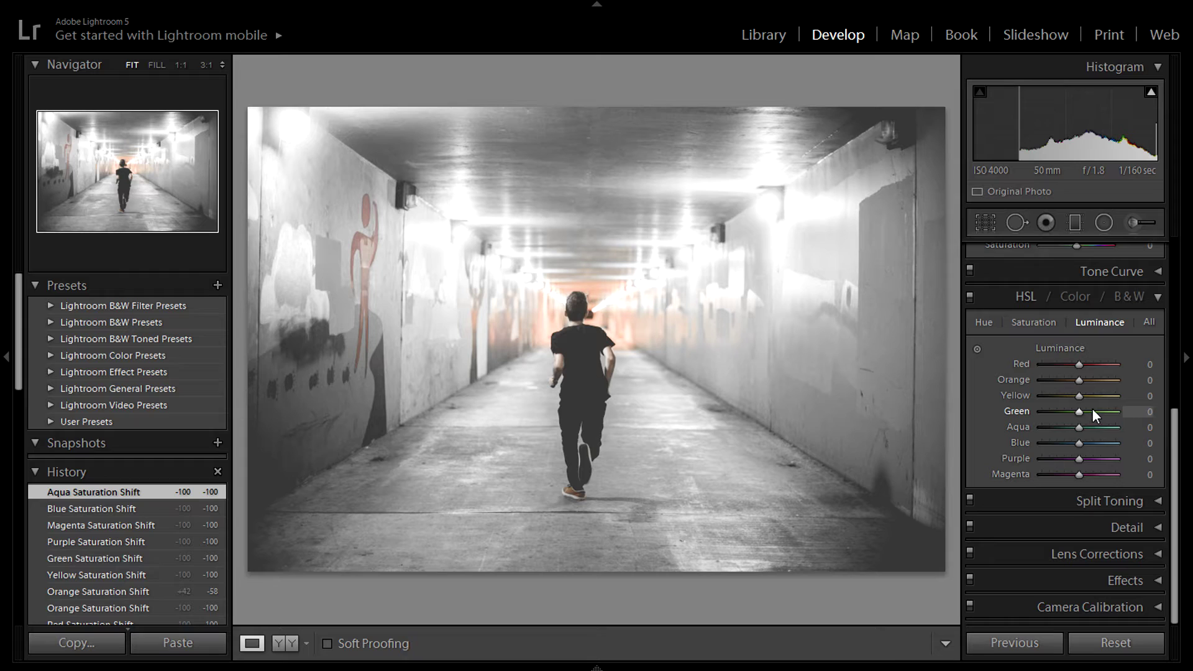
{"action": "left_click_drag", "start_coordinate": [1080, 442], "coordinate": [1147, 439]}
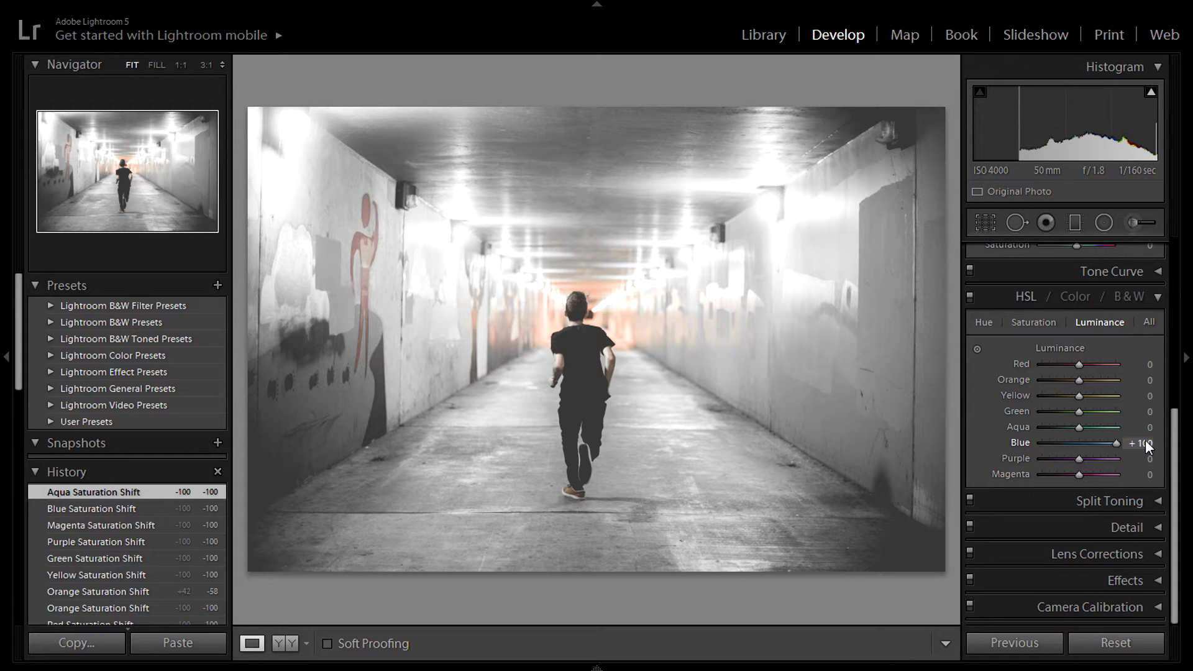
{"action": "left_click_drag", "start_coordinate": [1080, 379], "coordinate": [1112, 364]}
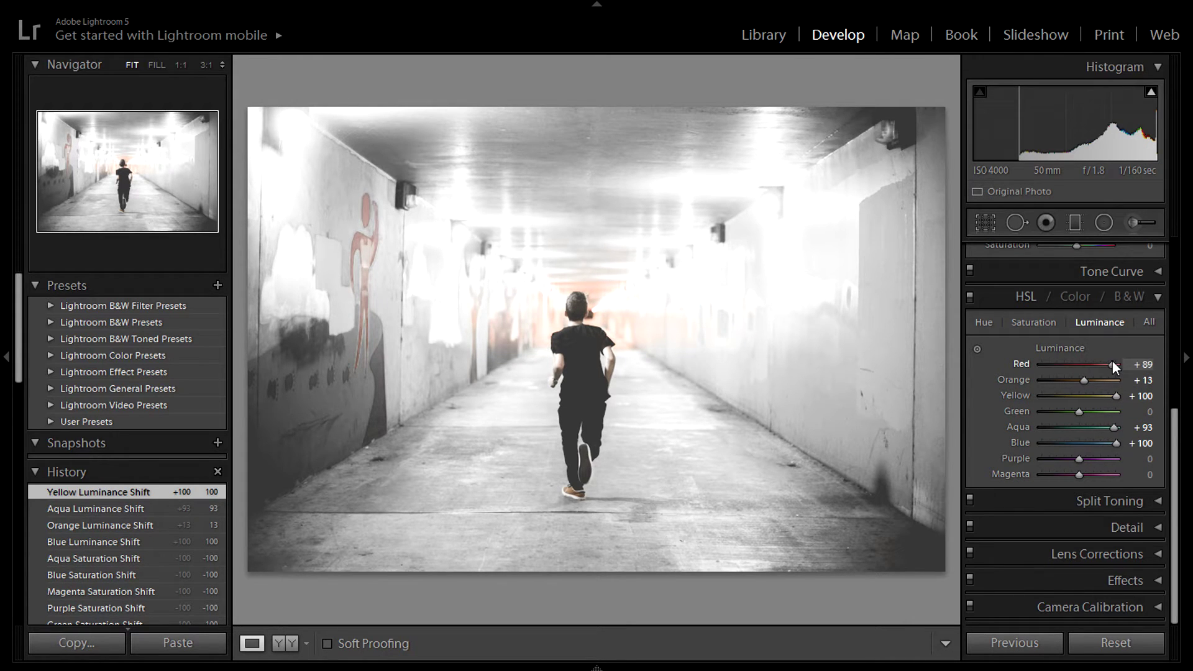
{"action": "left_click_drag", "start_coordinate": [1078, 411], "coordinate": [1128, 412]}
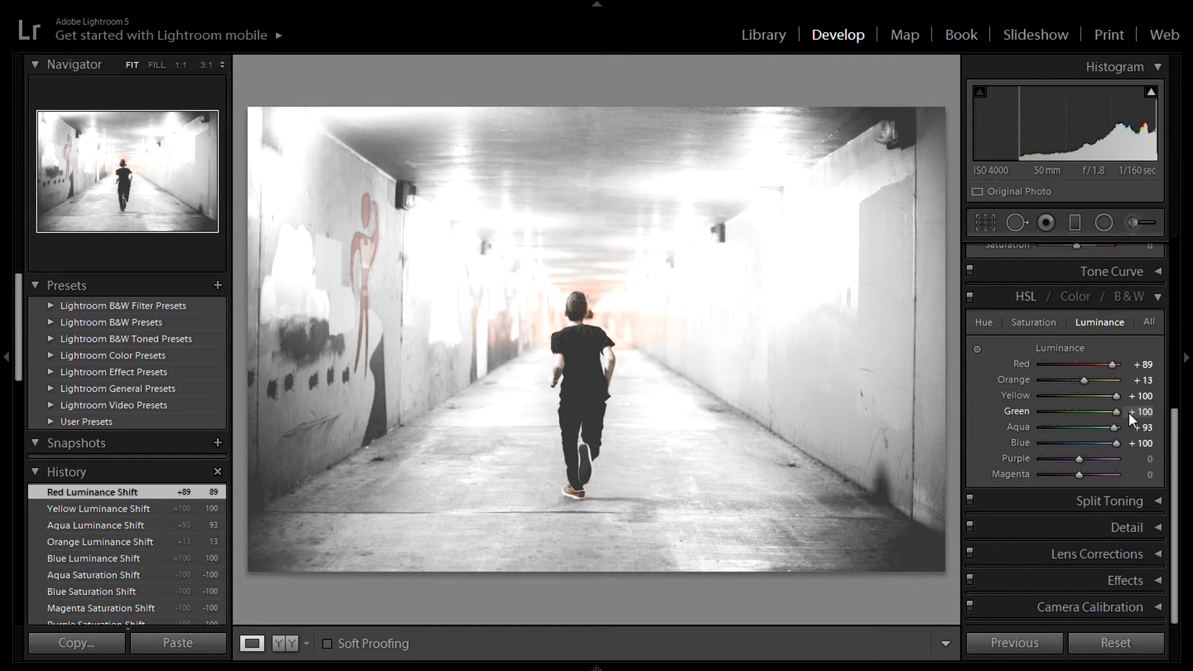
{"action": "left_click_drag", "start_coordinate": [1078, 459], "coordinate": [1152, 472]}
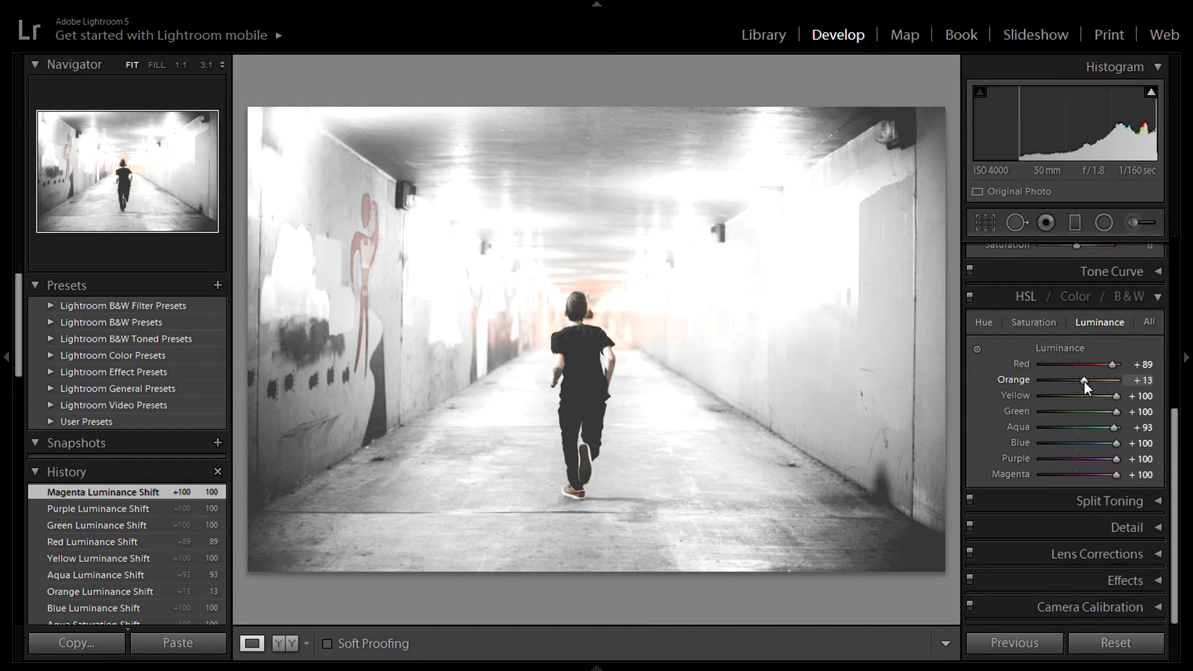
{"action": "left_click_drag", "start_coordinate": [1083, 382], "coordinate": [1079, 384]}
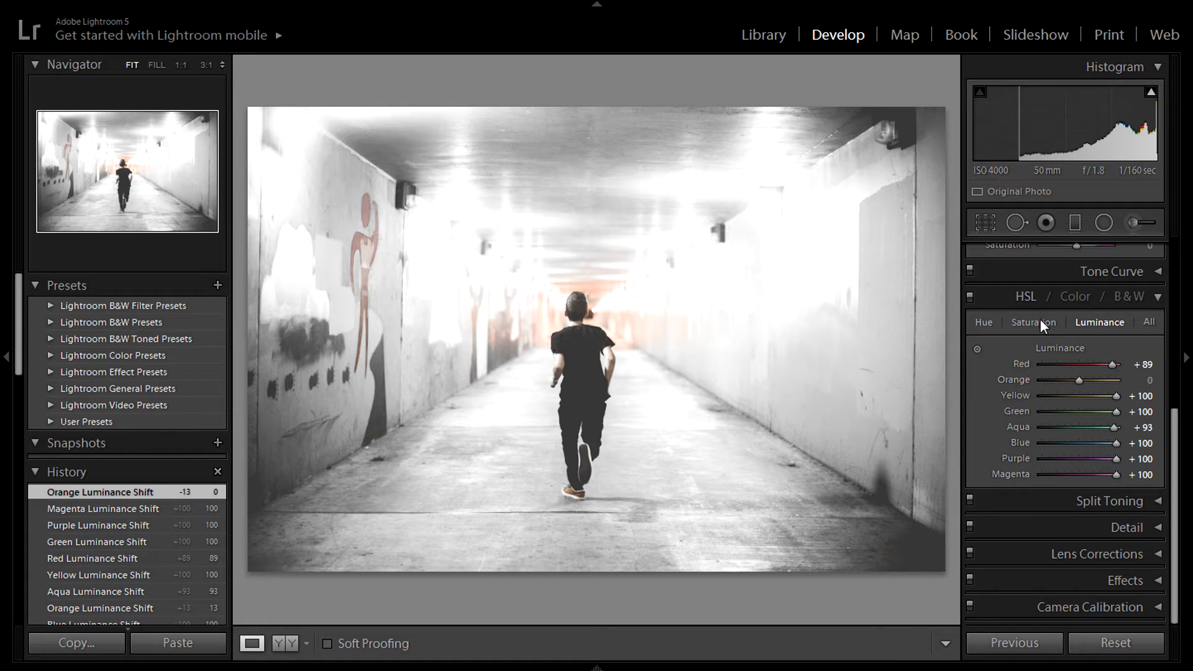
{"action": "left_click", "coordinate": [1041, 323]}
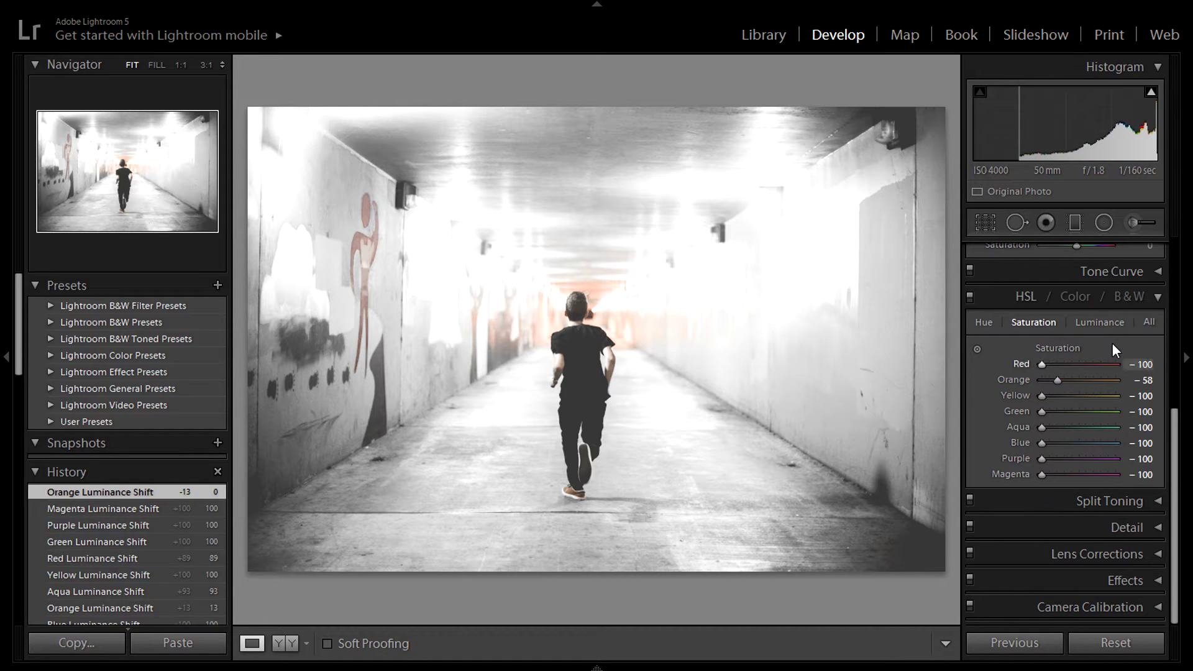
Set Orange Hue to +16 and Orange Saturation to -38, and raise Aqua Luminance to +100
{"action": "left_click_drag", "start_coordinate": [1057, 378], "coordinate": [1061, 377]}
{"action": "left_click", "coordinate": [982, 322]}
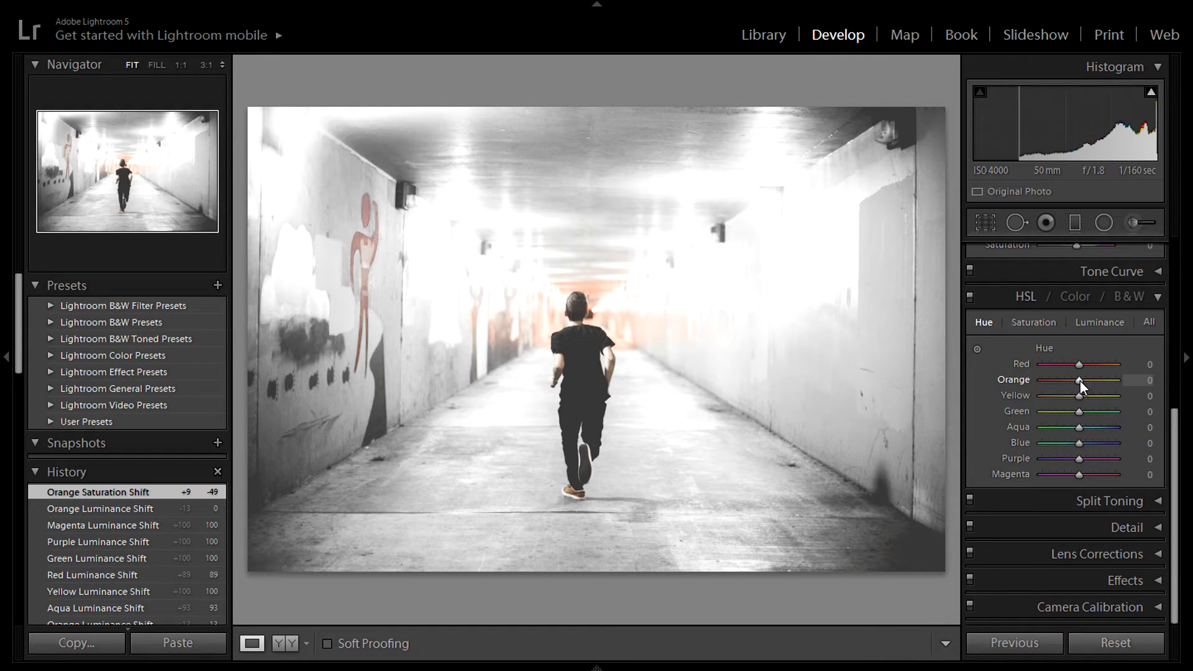
{"action": "mouse_move", "coordinate": [1079, 381]}
{"action": "left_mouse_down"}
{"action": "mouse_move", "coordinate": [1041, 384]}
{"action": "mouse_move", "coordinate": [1157, 386]}
{"action": "mouse_move", "coordinate": [987, 395]}
{"action": "mouse_move", "coordinate": [1161, 394]}
{"action": "mouse_move", "coordinate": [1086, 388]}
{"action": "left_mouse_up"}
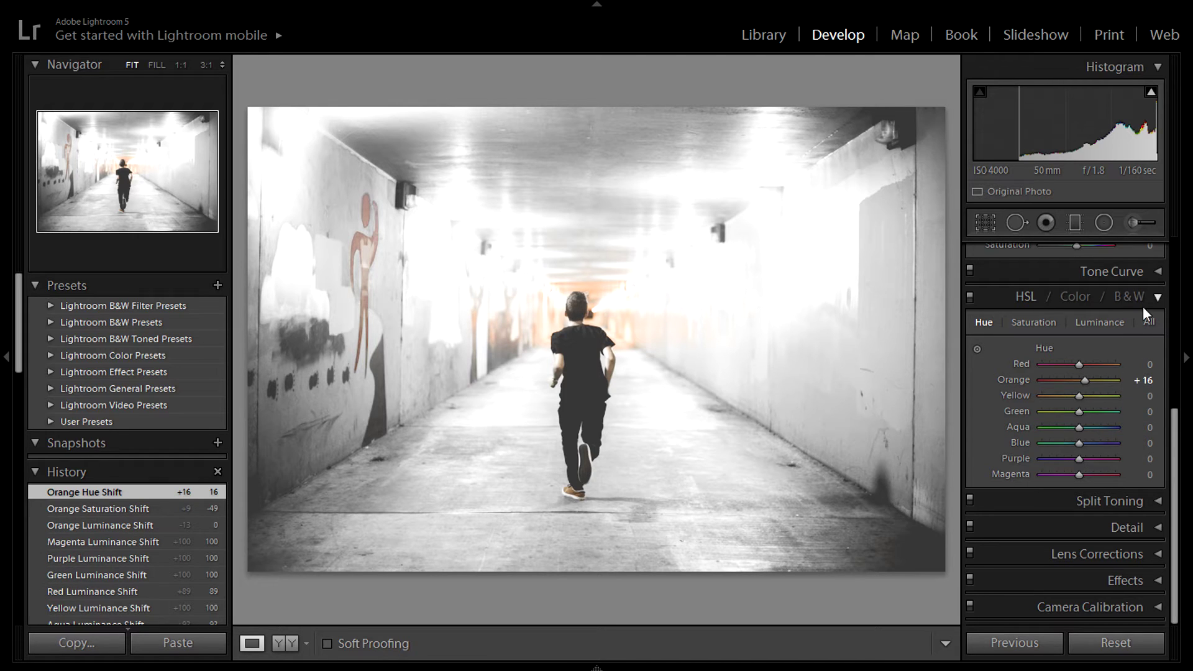
{"action": "left_click", "coordinate": [1032, 323]}
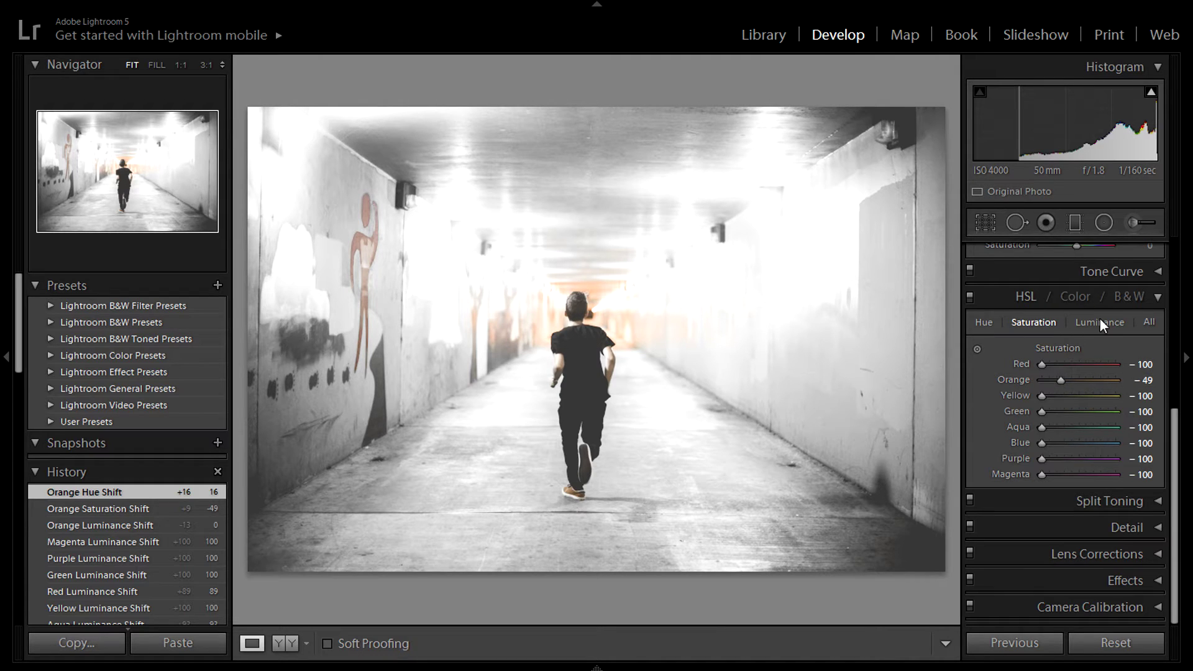
{"action": "left_click_drag", "start_coordinate": [1057, 380], "coordinate": [1061, 383]}
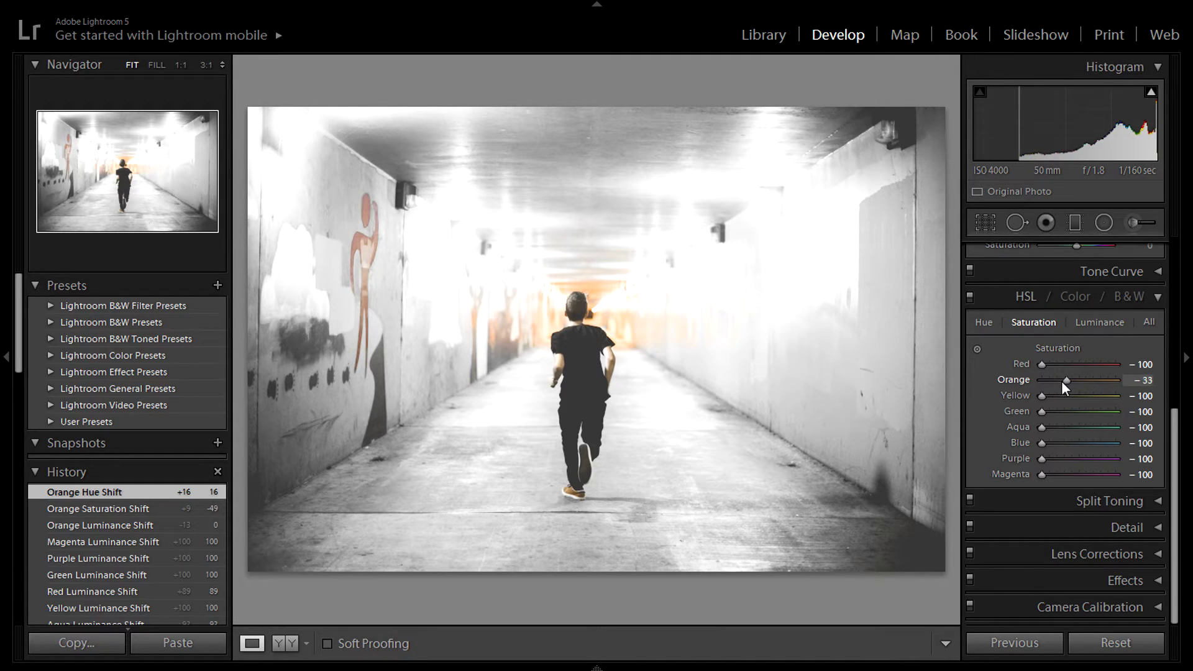
{"action": "left_click", "coordinate": [1093, 319]}
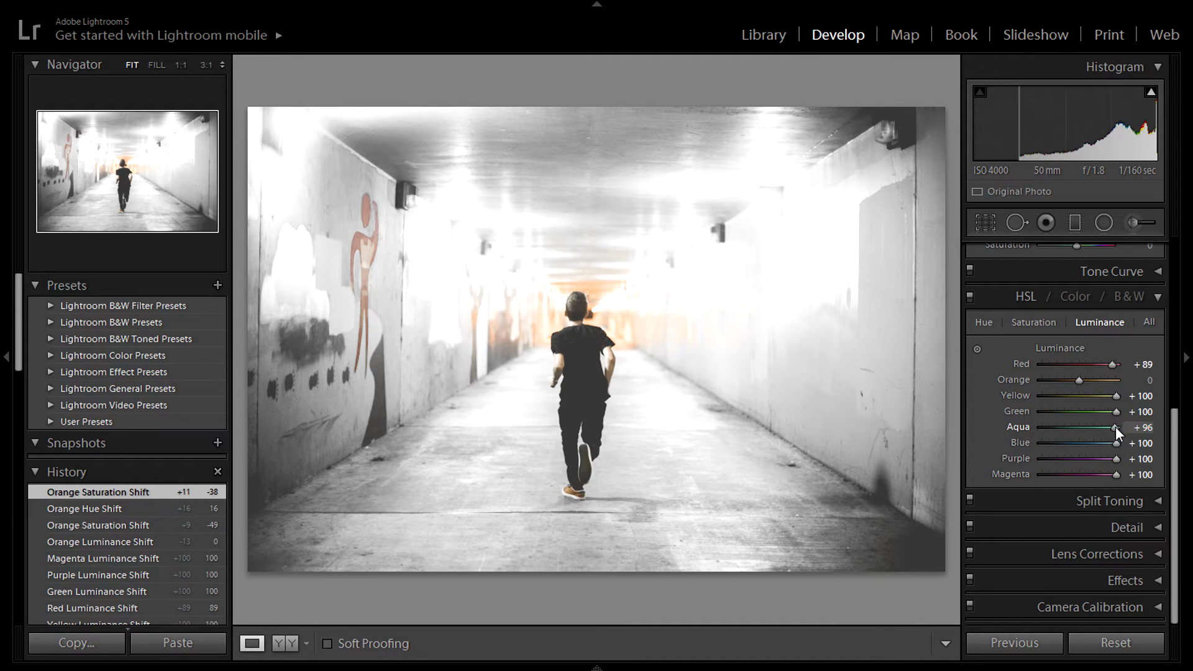
{"action": "left_click_drag", "start_coordinate": [1116, 426], "coordinate": [1120, 426]}
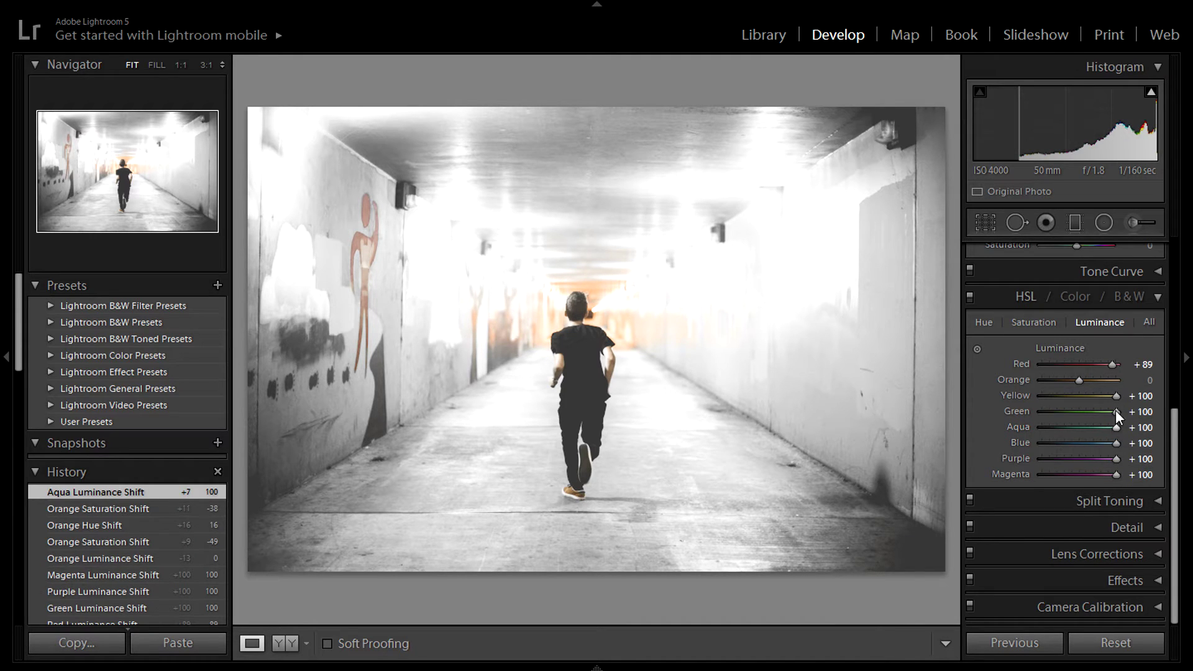
{"action": "left_click", "coordinate": [1155, 296]}
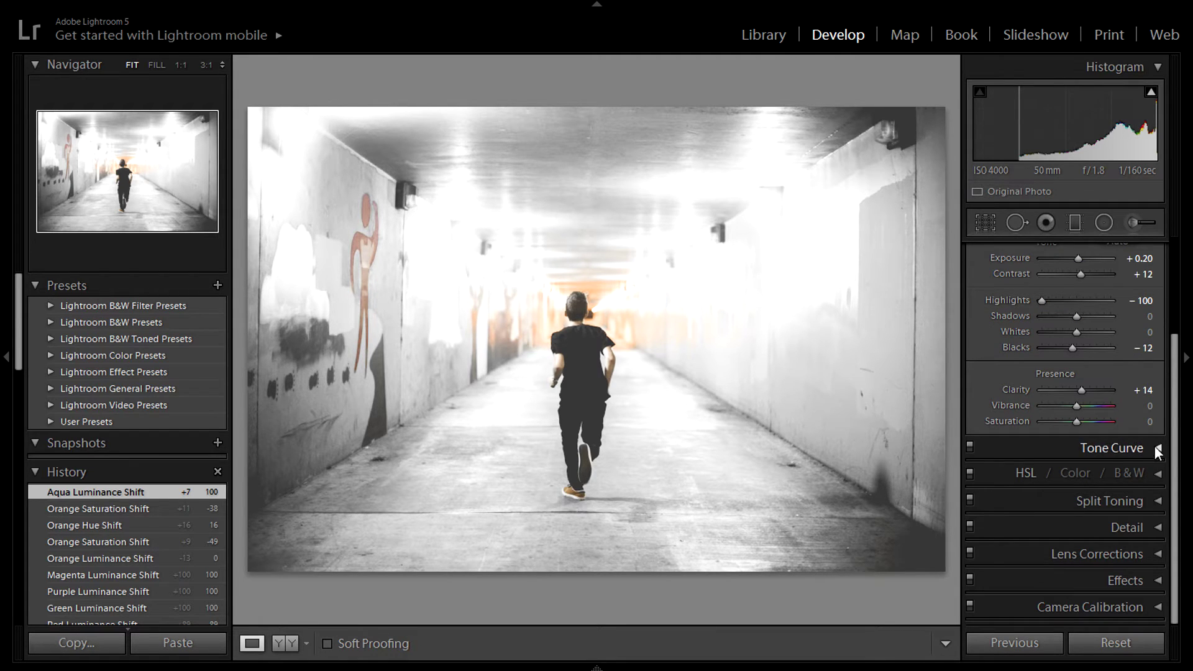
Split-tone the shadows with hue 219 at saturation 21, resetting the highlight hue to 0
{"action": "left_click", "coordinate": [1159, 500]}
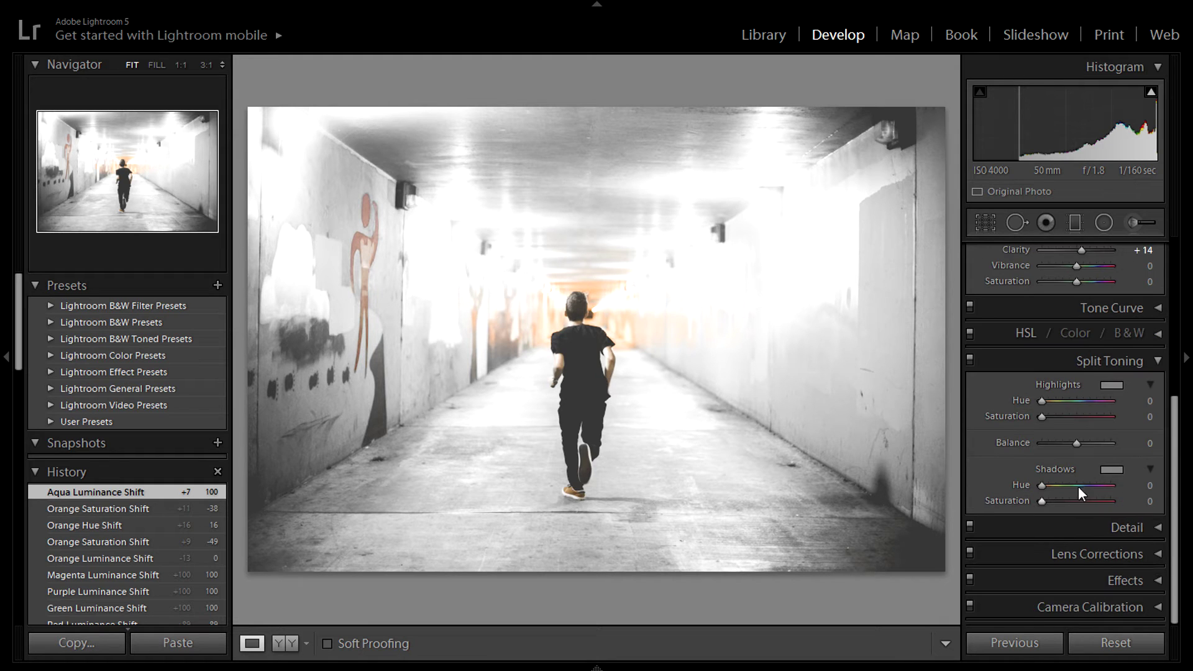
{"action": "left_click_drag", "start_coordinate": [1043, 490], "coordinate": [1086, 487]}
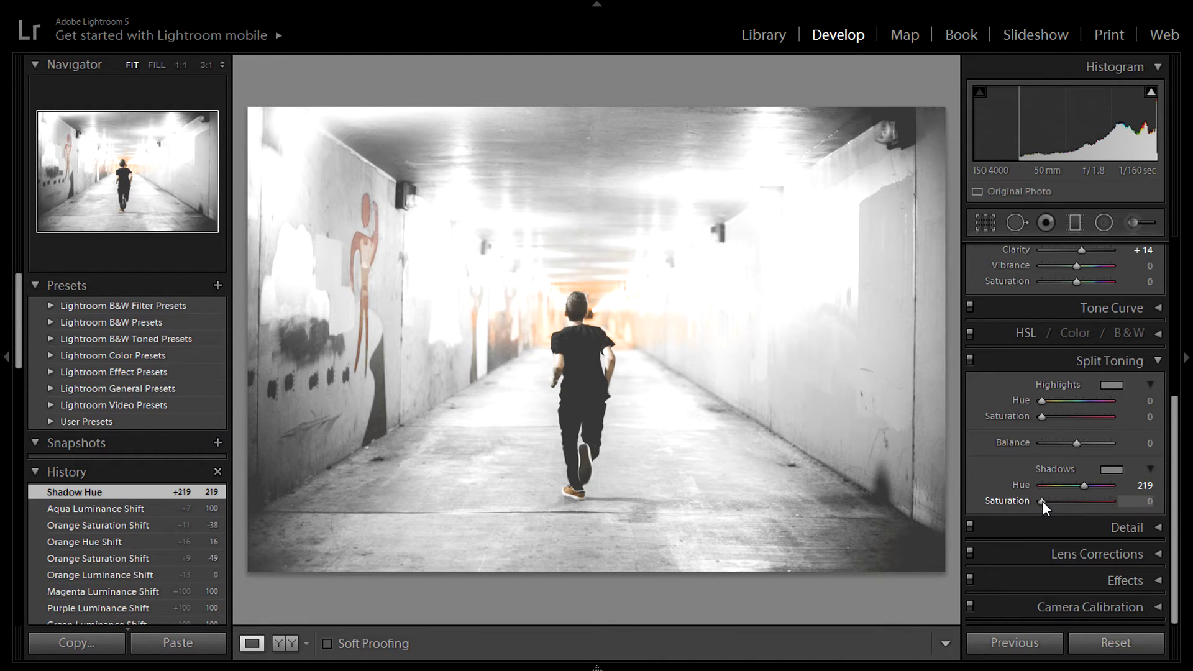
{"action": "left_click_drag", "start_coordinate": [1043, 501], "coordinate": [1057, 499]}
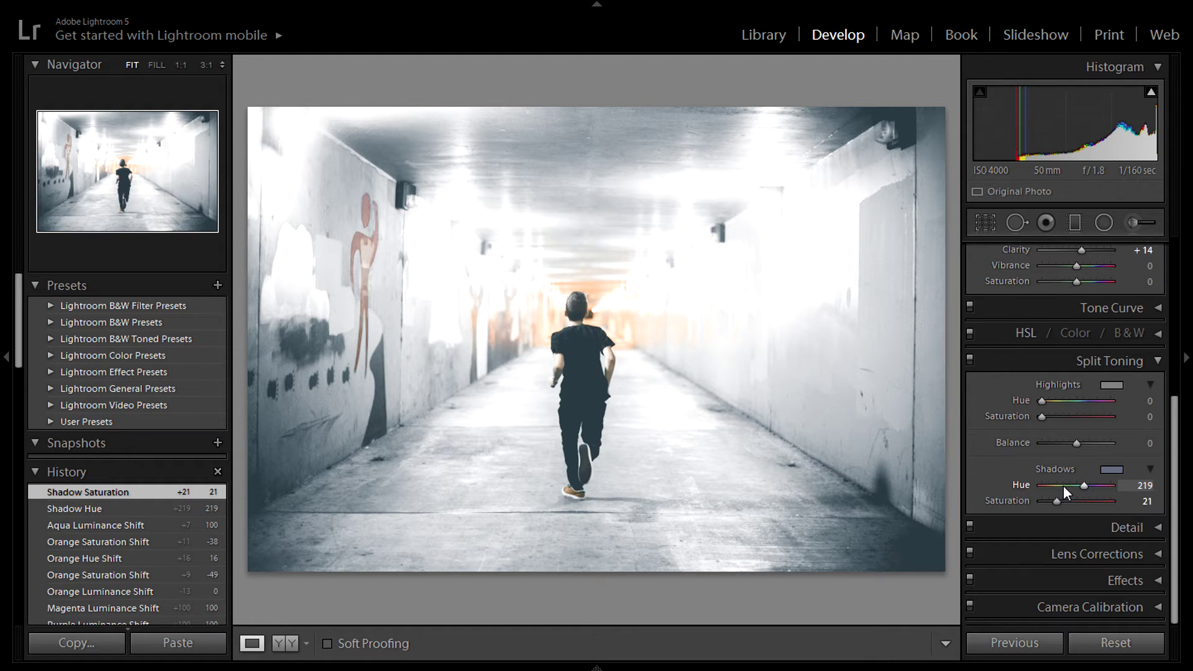
{"action": "left_click_drag", "start_coordinate": [1081, 483], "coordinate": [1125, 487]}
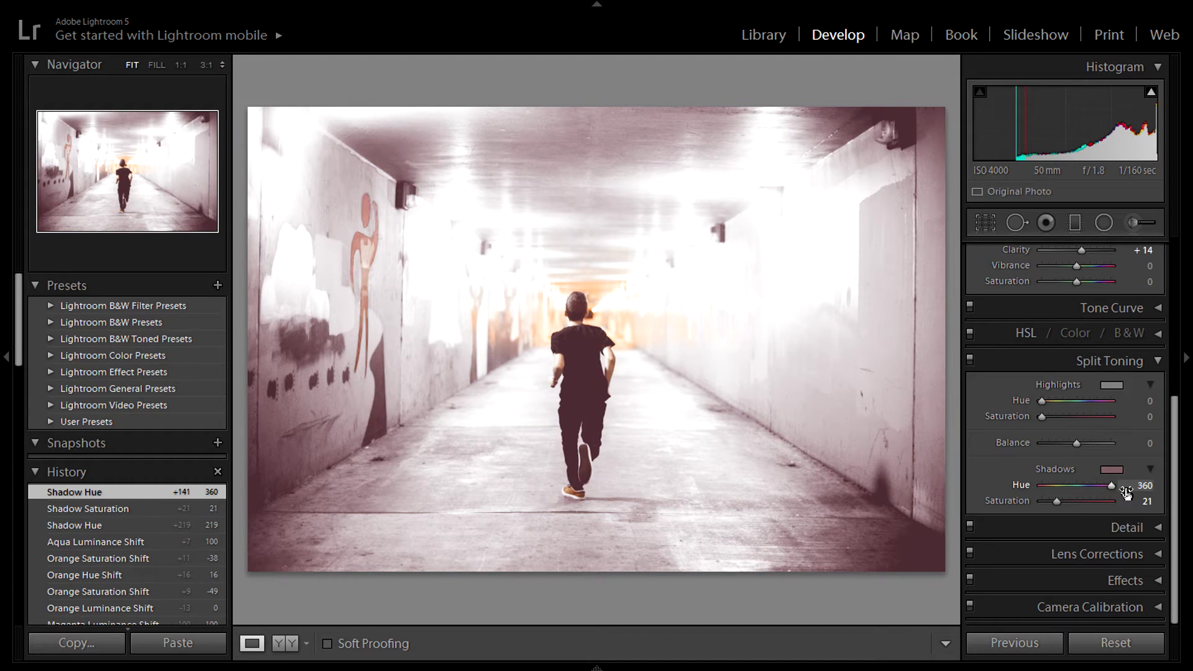
{"action": "key", "text": "ctrl+z"}
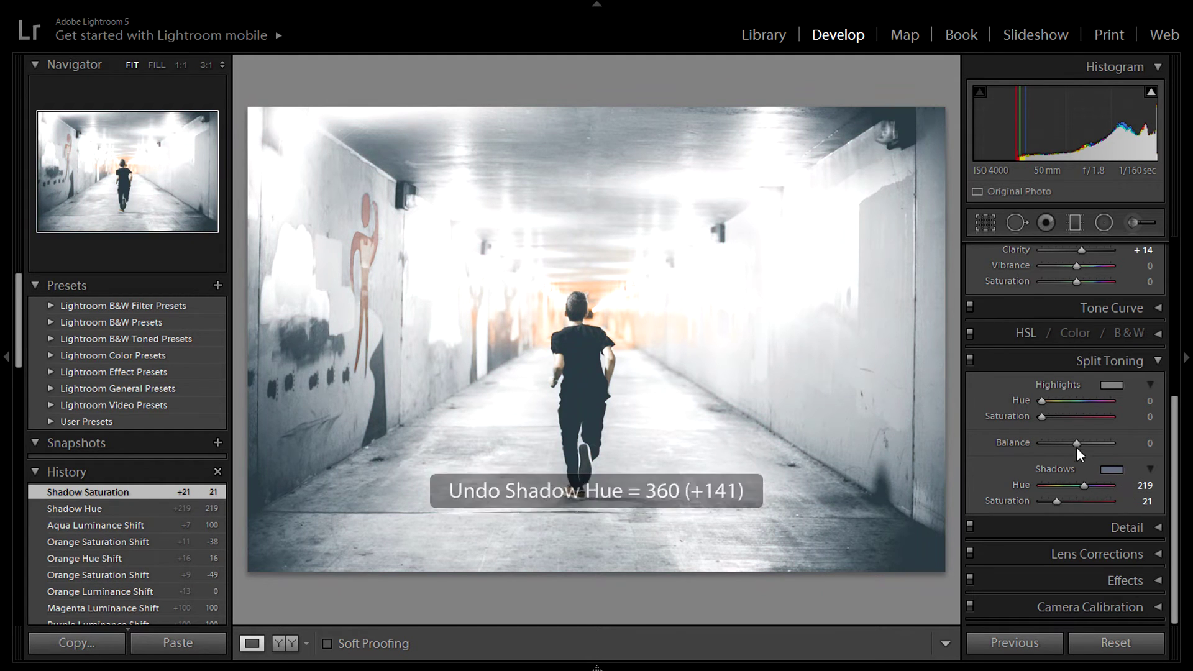
{"action": "left_click_drag", "start_coordinate": [1042, 416], "coordinate": [1014, 414]}
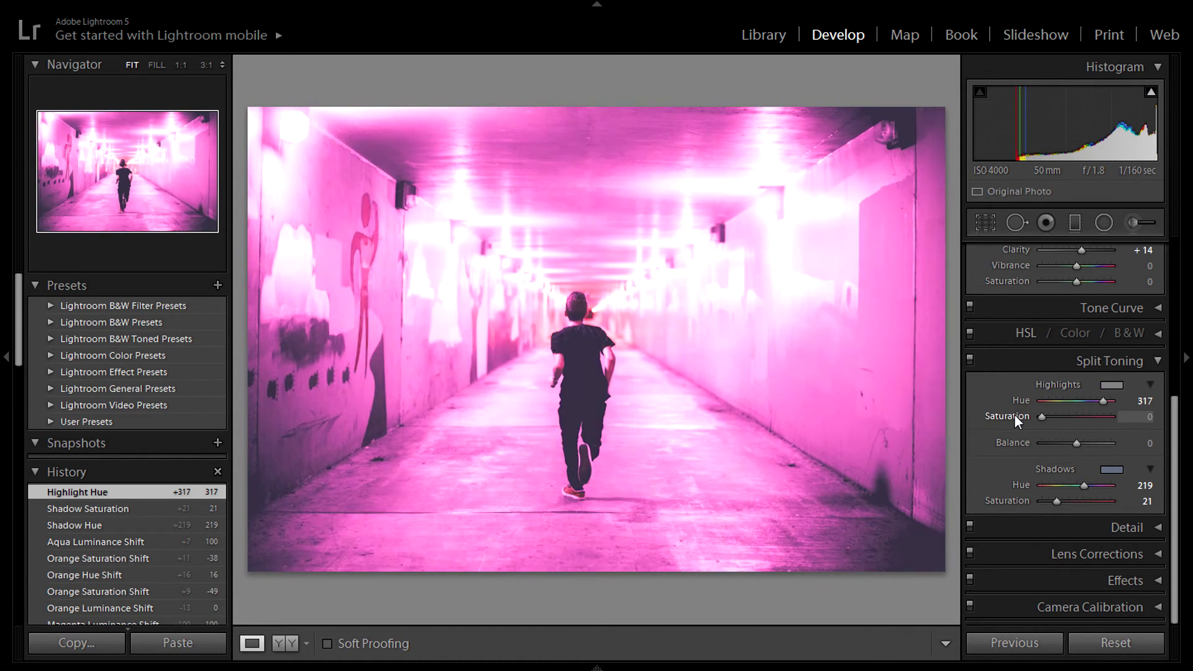
{"action": "double_click", "coordinate": [1102, 401]}
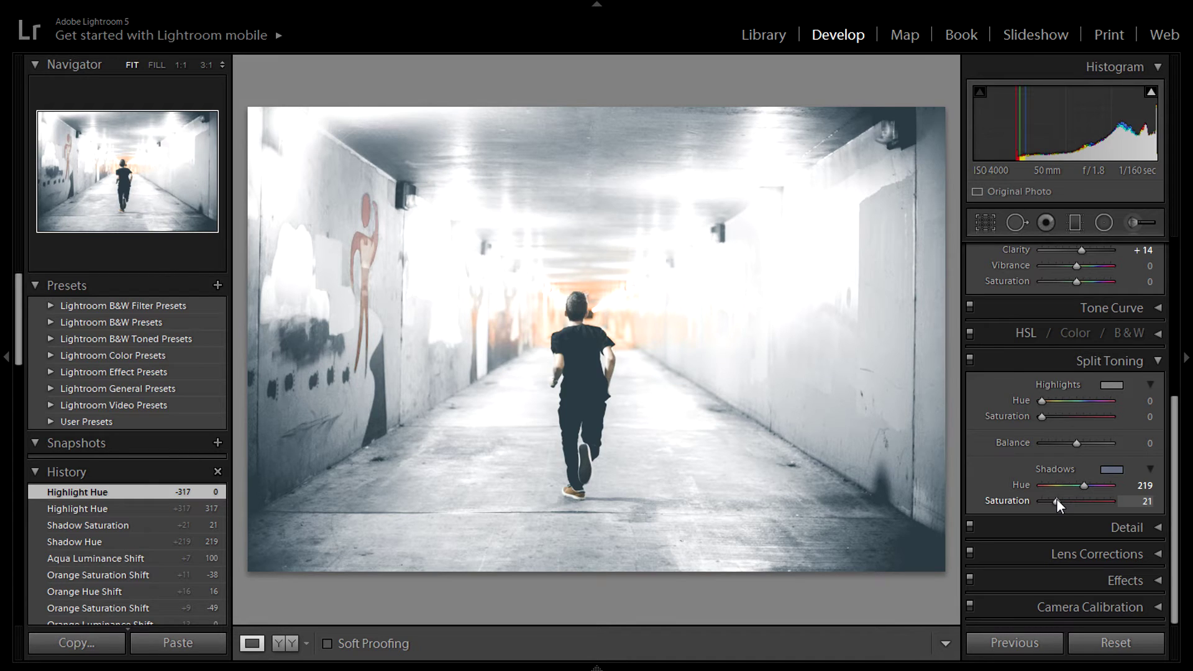
{"action": "mouse_move", "coordinate": [1056, 498]}
{"action": "left_mouse_down"}
{"action": "mouse_move", "coordinate": [1030, 503]}
{"action": "mouse_move", "coordinate": [1056, 503]}
{"action": "left_mouse_up"}
Set sharpening Amount 45 and Masking 31, with luminance noise reduction at 21
{"action": "left_click", "coordinate": [1160, 360]}
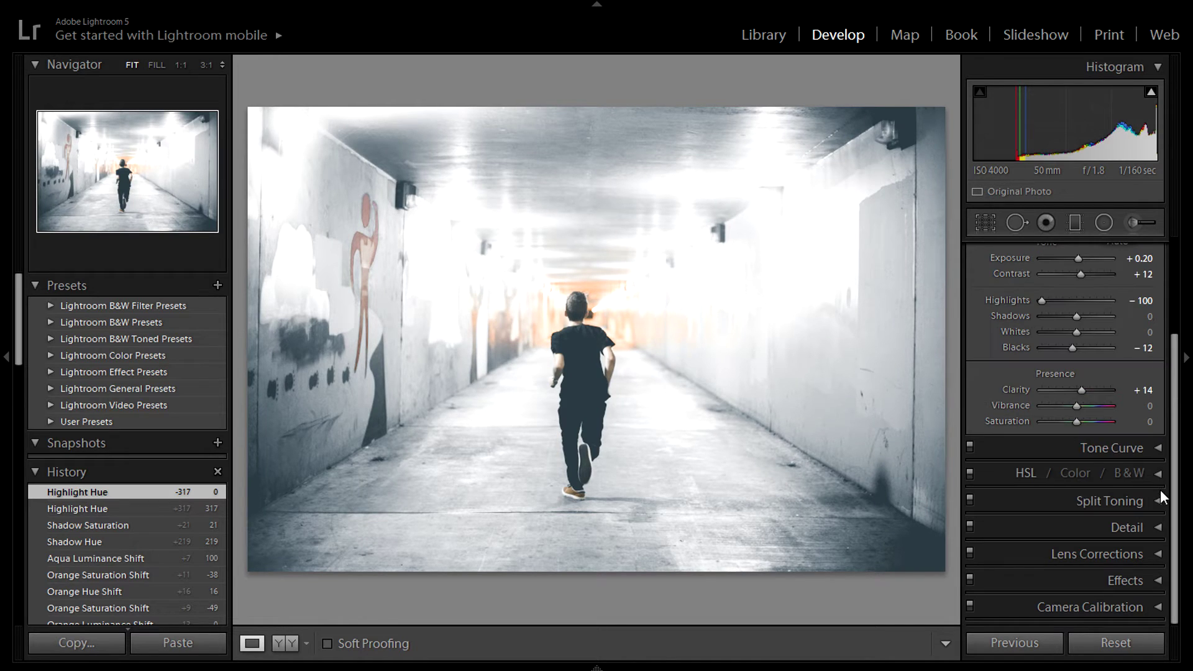
{"action": "left_click", "coordinate": [1159, 528]}
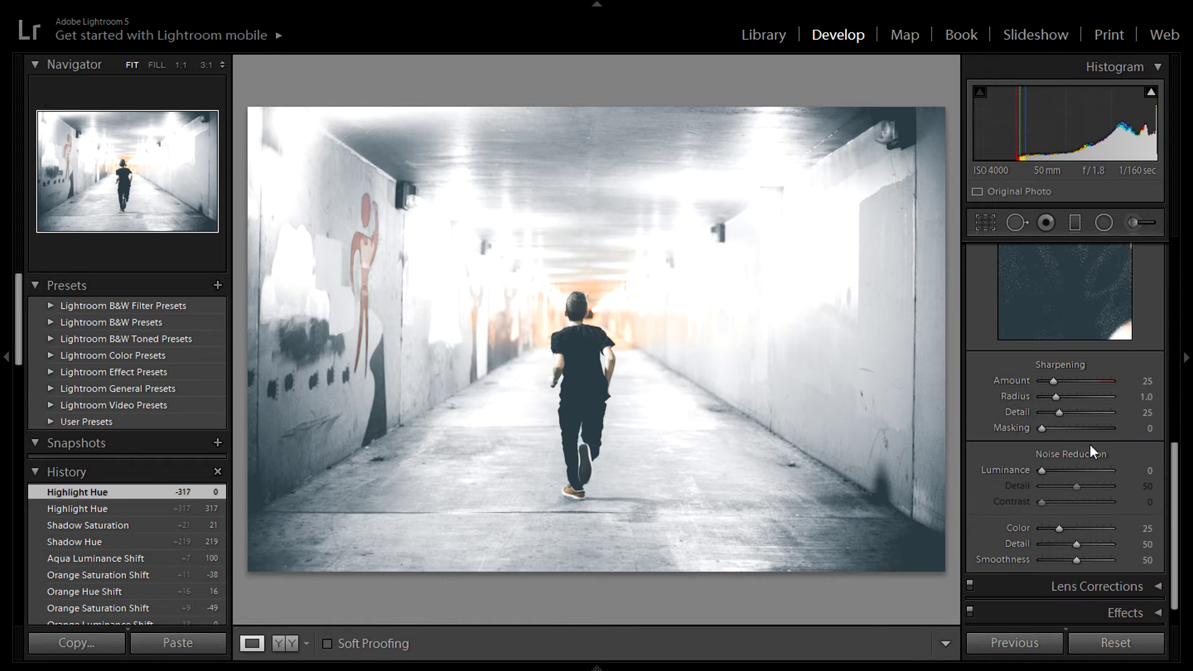
{"action": "mouse_move", "coordinate": [1051, 379]}
{"action": "left_mouse_down"}
{"action": "mouse_move", "coordinate": [1075, 380]}
{"action": "mouse_move", "coordinate": [1061, 382]}
{"action": "left_mouse_up"}
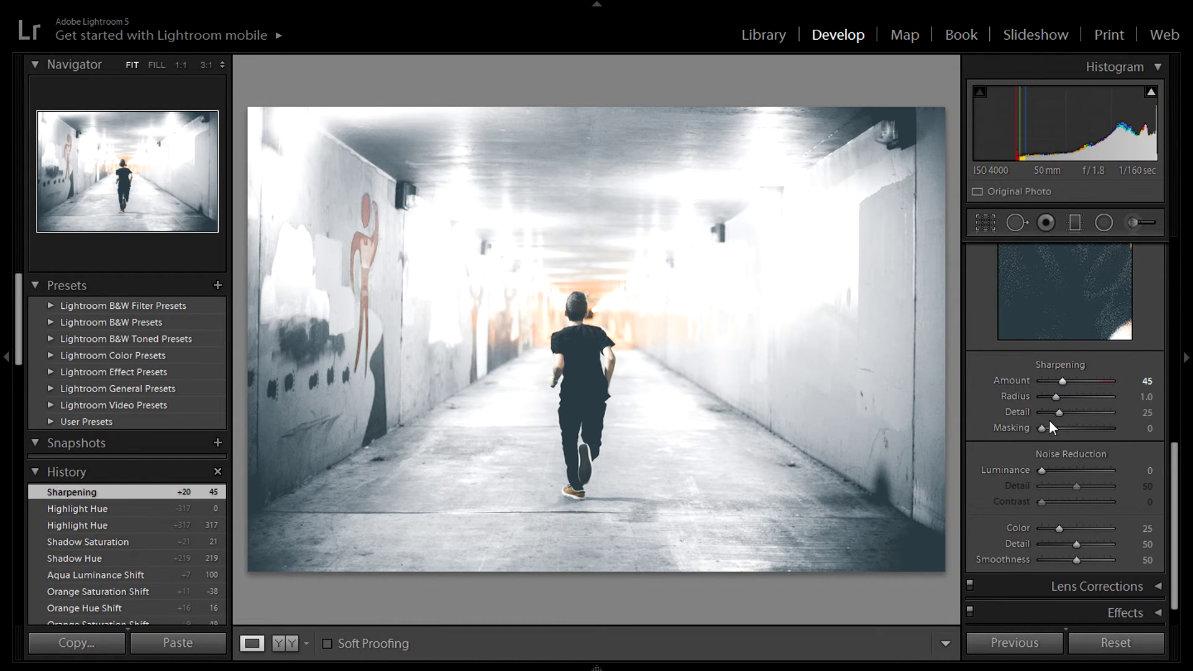
{"action": "left_click_drag", "start_coordinate": [1041, 429], "coordinate": [1054, 428]}
{"action": "left_click_drag", "start_coordinate": [1041, 469], "coordinate": [1052, 471]}
{"action": "left_click_drag", "start_coordinate": [1055, 429], "coordinate": [1060, 428]}
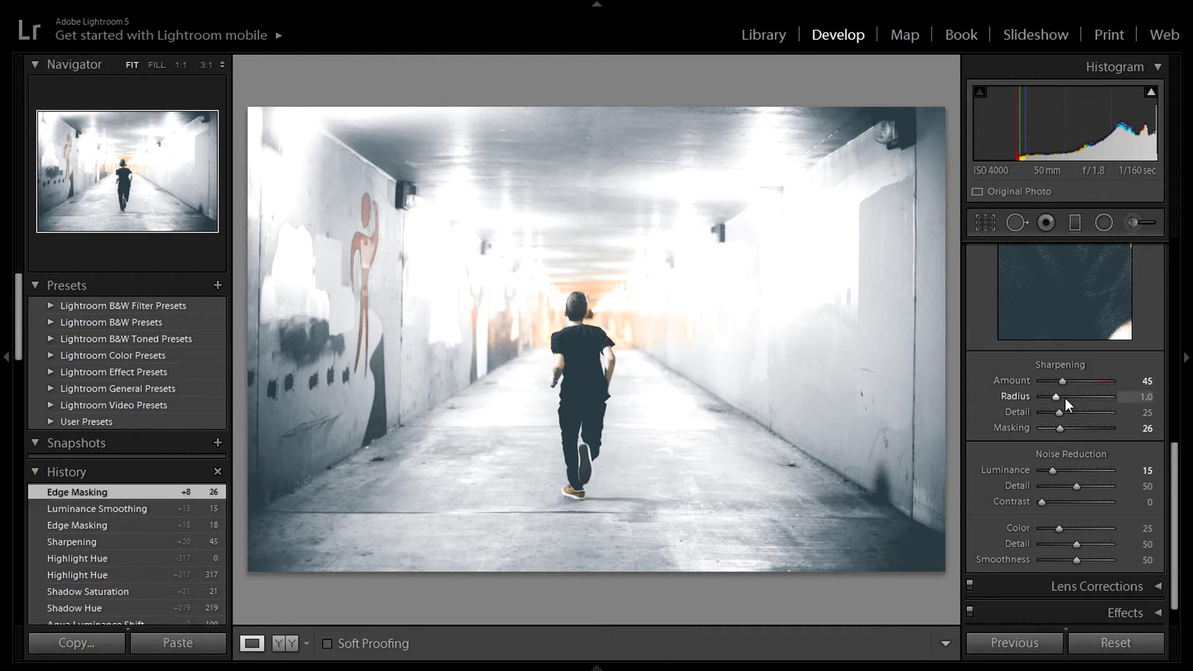
{"action": "scroll", "coordinate": [1066, 401], "scroll_direction": "up", "scroll_amount": 3}
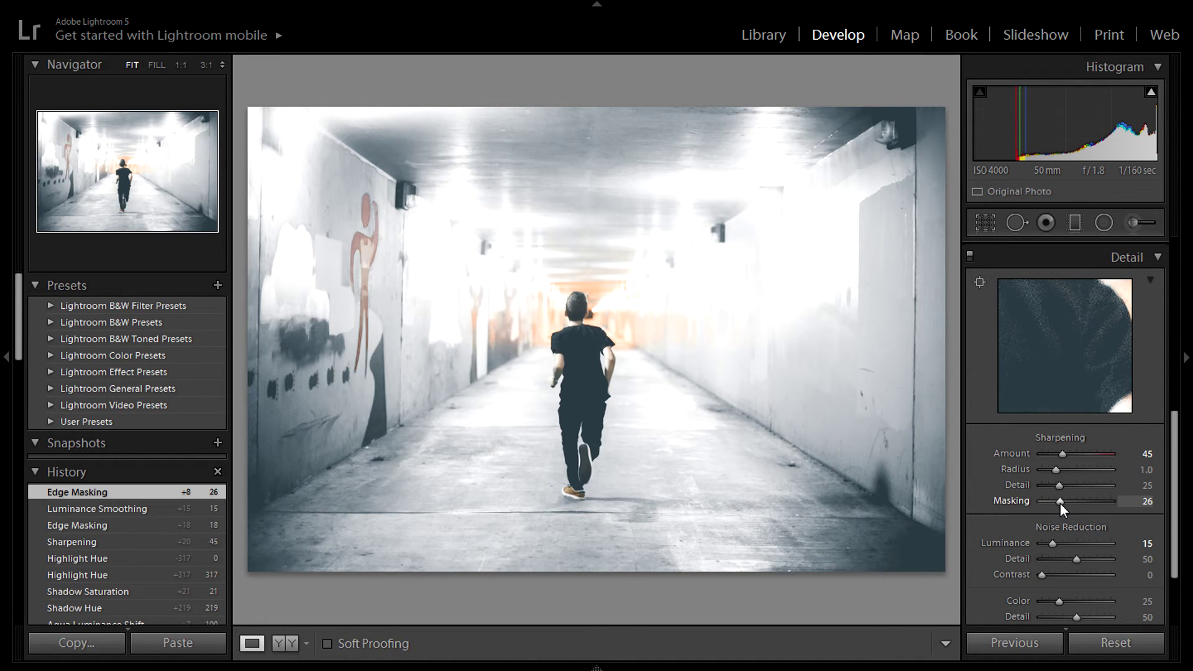
{"action": "left_click_drag", "start_coordinate": [1059, 501], "coordinate": [1057, 535]}
{"action": "scroll", "coordinate": [1069, 524], "scroll_direction": "down", "scroll_amount": 2}
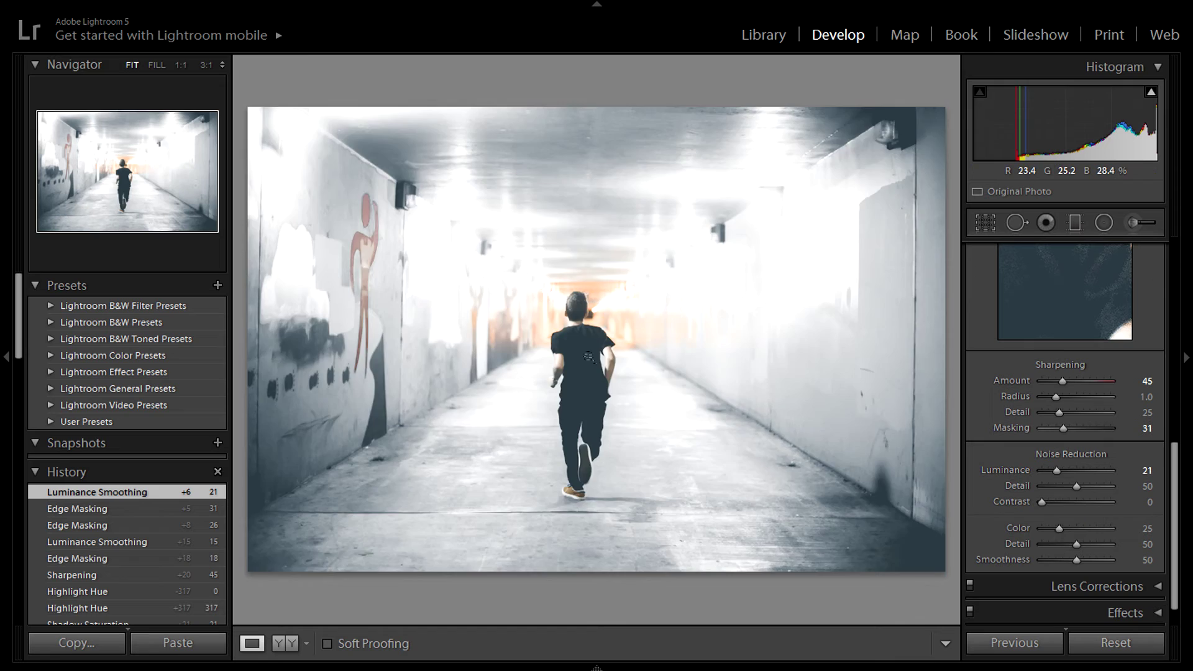
Zoom to 1:1 to inspect the runner, return to Fit, and collapse the Detail panel
{"action": "left_click", "coordinate": [615, 395]}
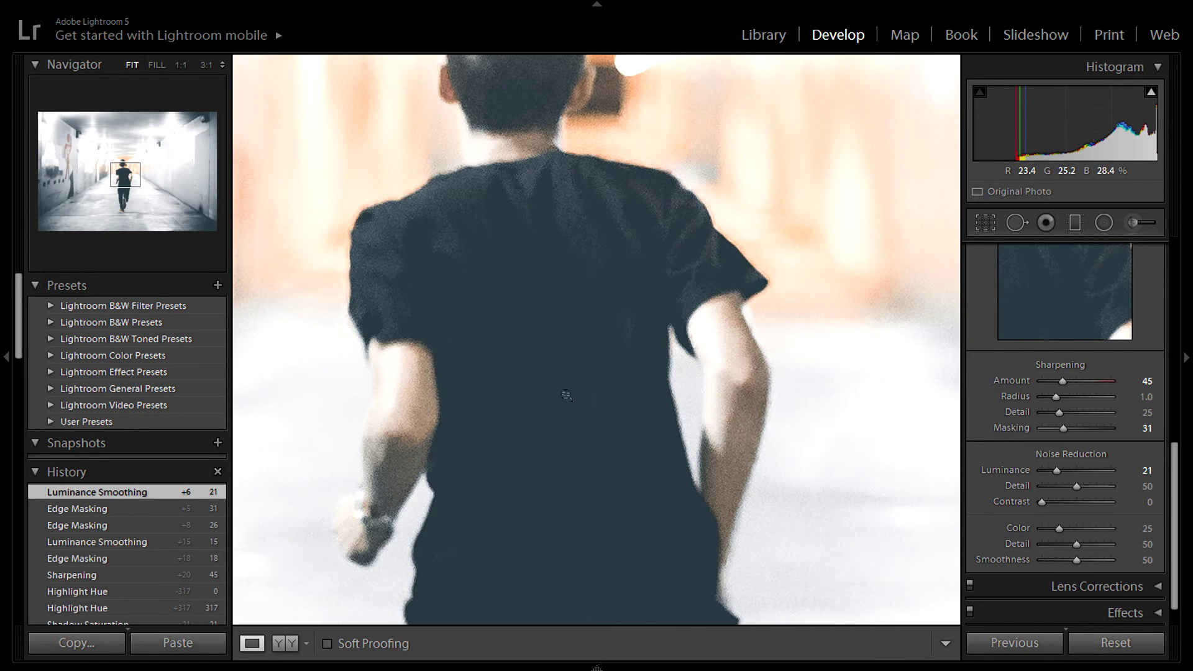
{"action": "left_click", "coordinate": [666, 331]}
{"action": "scroll", "coordinate": [1063, 449], "scroll_direction": "down", "scroll_amount": 1}
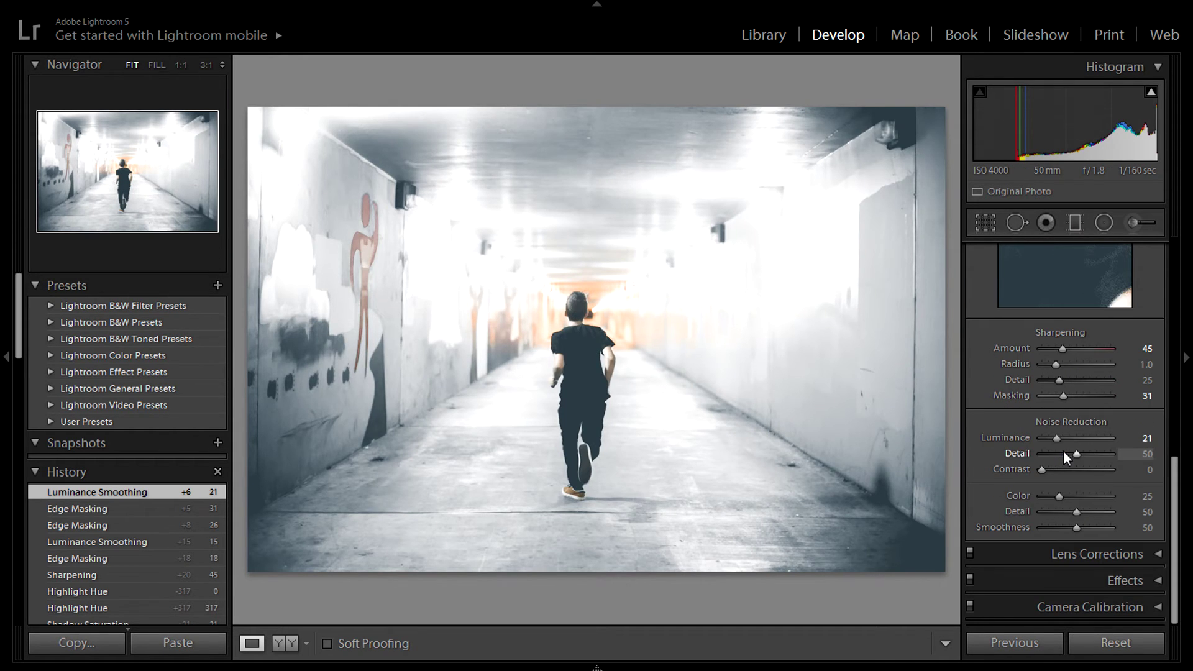
{"action": "scroll", "coordinate": [1151, 475], "scroll_direction": "up", "scroll_amount": 5}
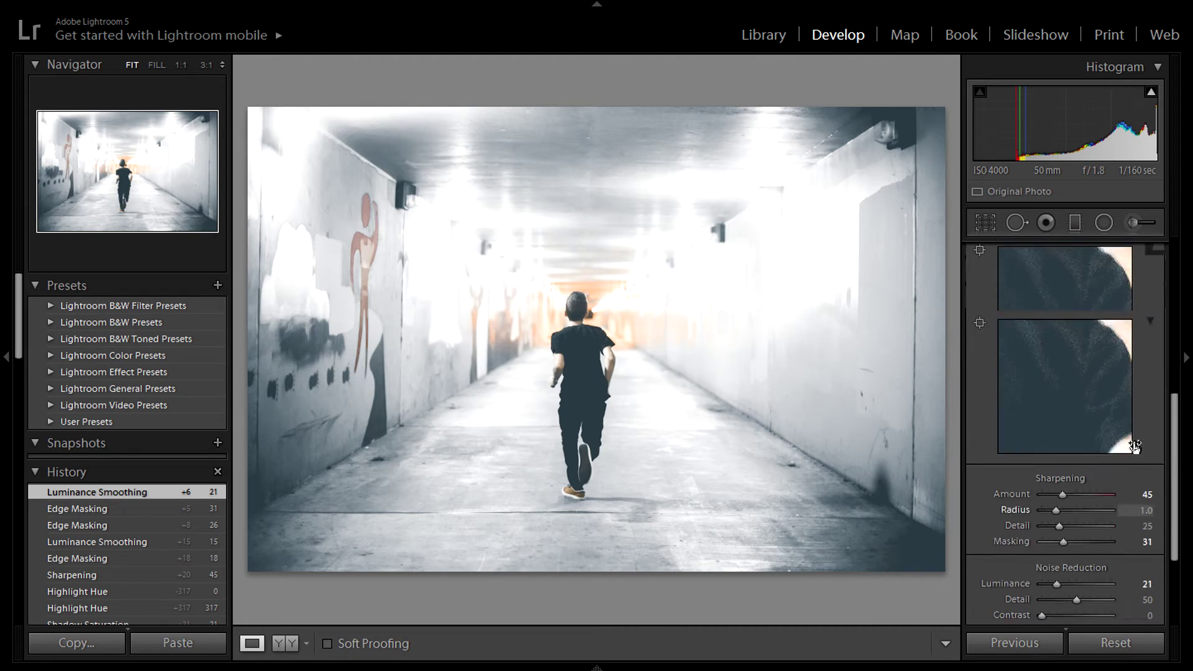
{"action": "left_click", "coordinate": [1159, 442]}
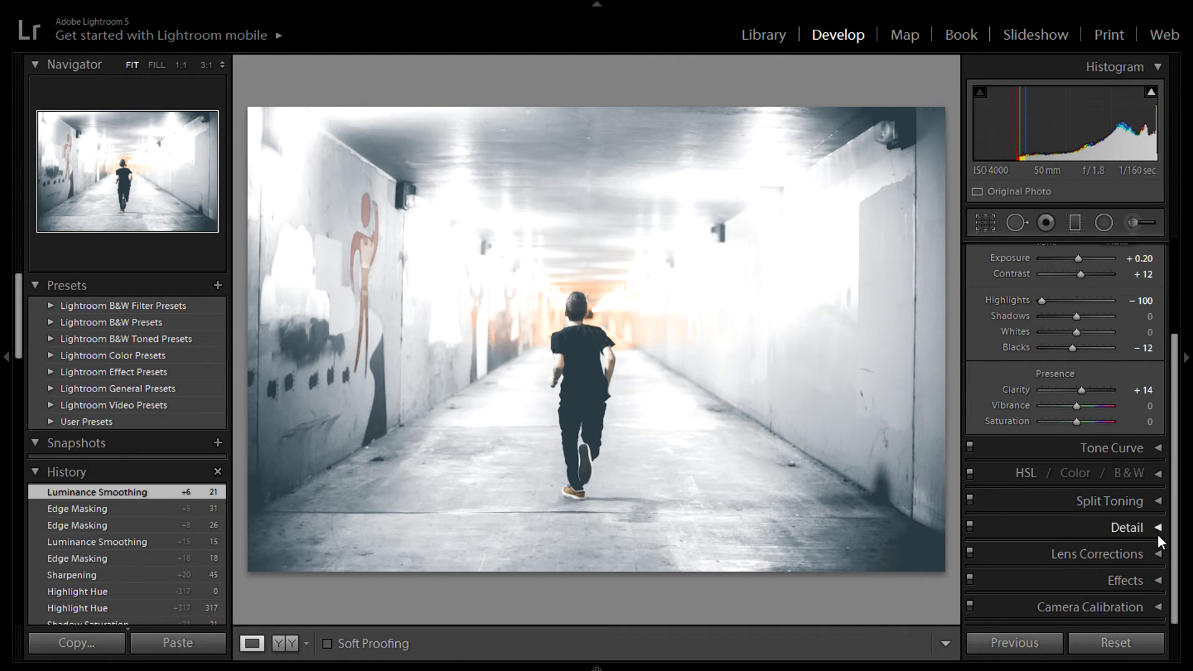
Enable lens profile corrections, toggling them off and on to compare the brighter result
{"action": "left_click", "coordinate": [1159, 553]}
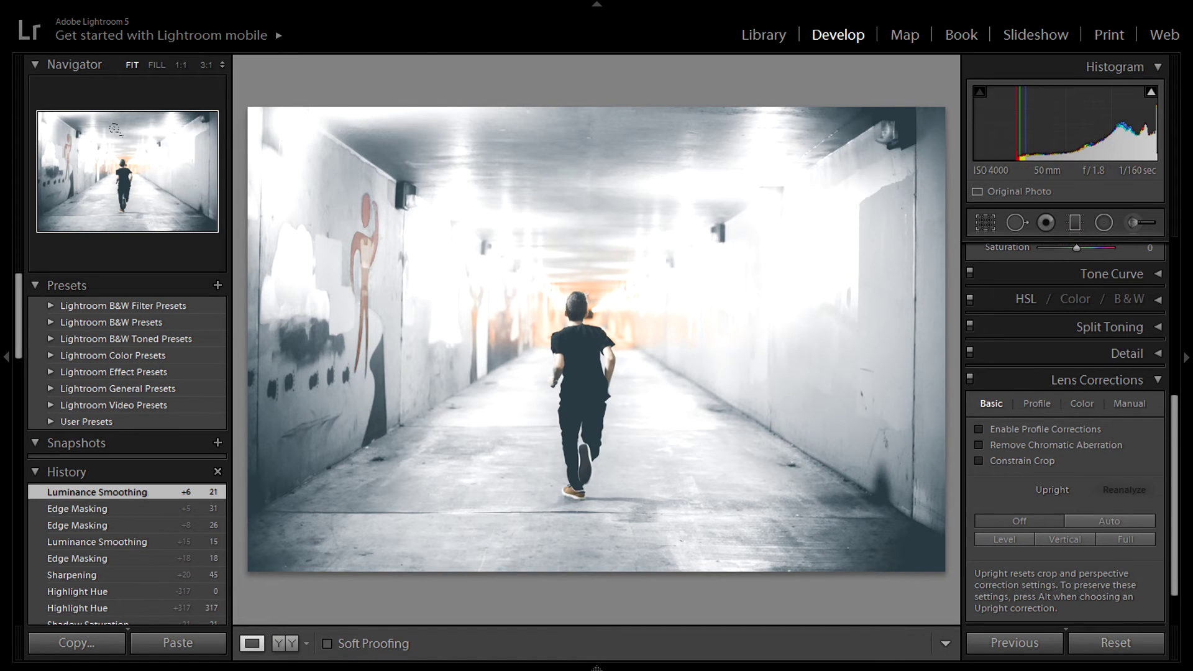
{"action": "left_click", "coordinate": [1008, 429]}
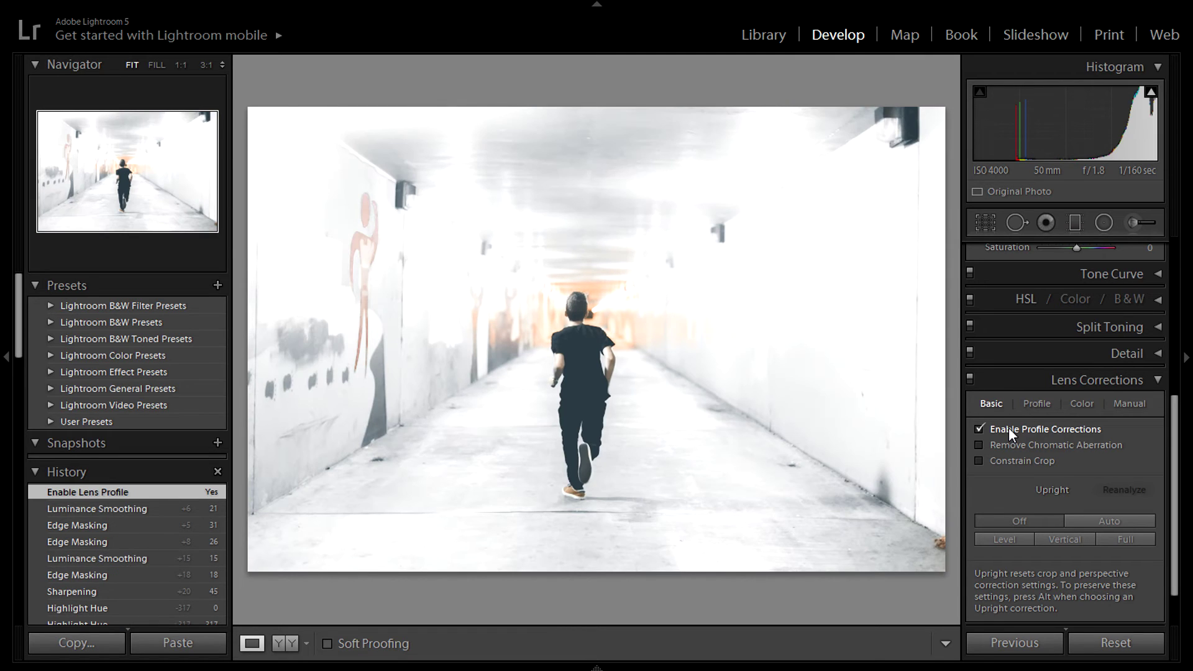
{"action": "left_click", "coordinate": [1009, 427]}
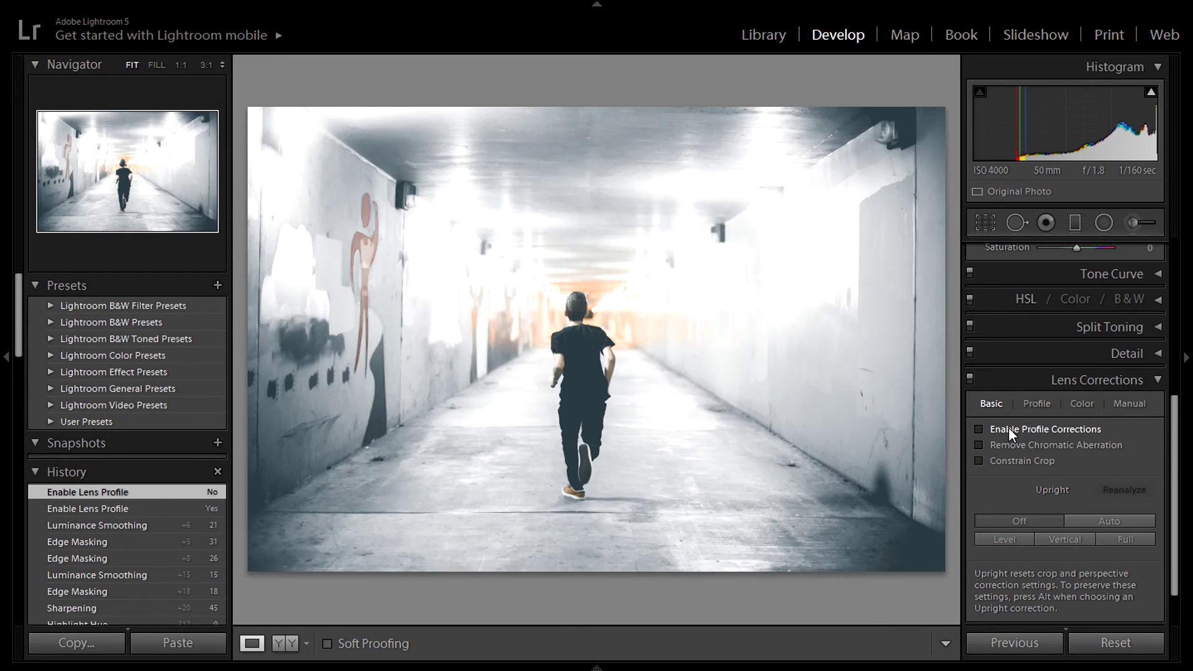
{"action": "left_click", "coordinate": [1008, 427]}
{"action": "left_click", "coordinate": [1009, 427]}
{"action": "left_click", "coordinate": [1008, 427]}
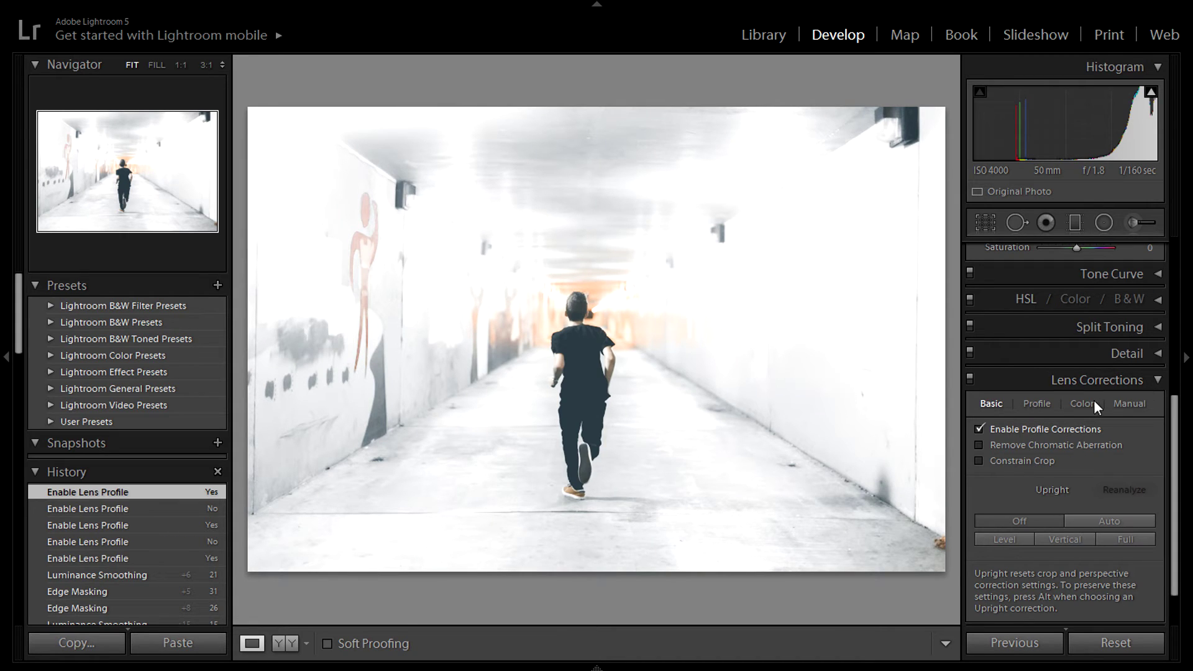
{"action": "left_click", "coordinate": [1158, 379]}
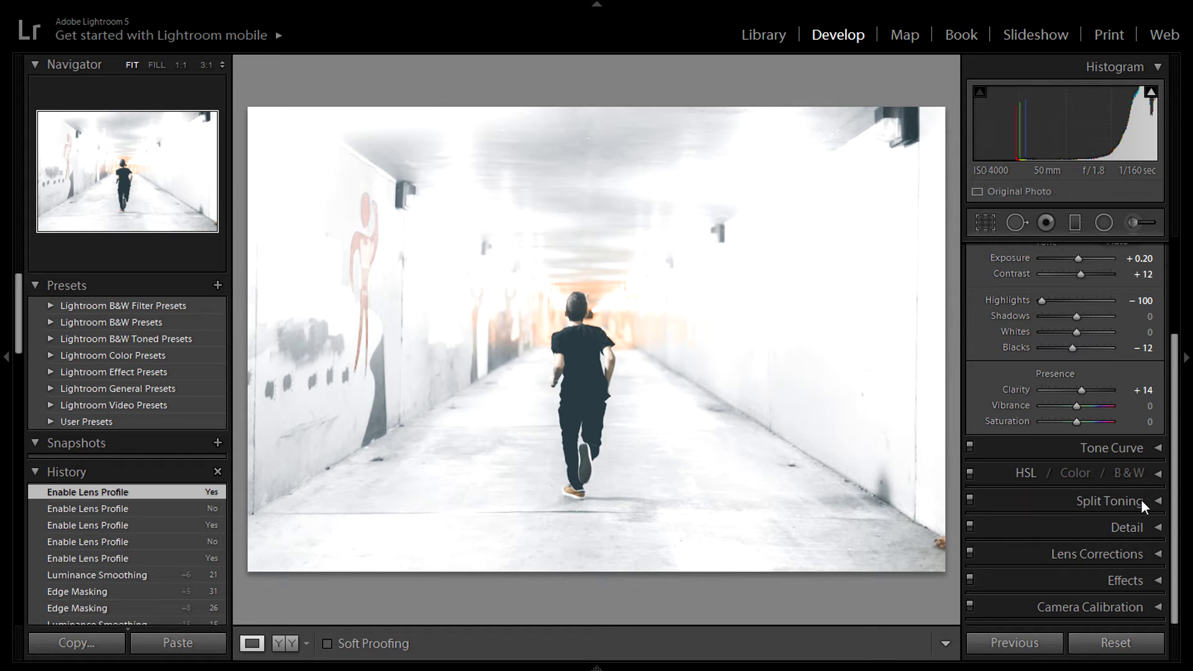
Turn on Remove Chromatic Aberration in the Lens Corrections panel
{"action": "left_click", "coordinate": [1155, 549]}
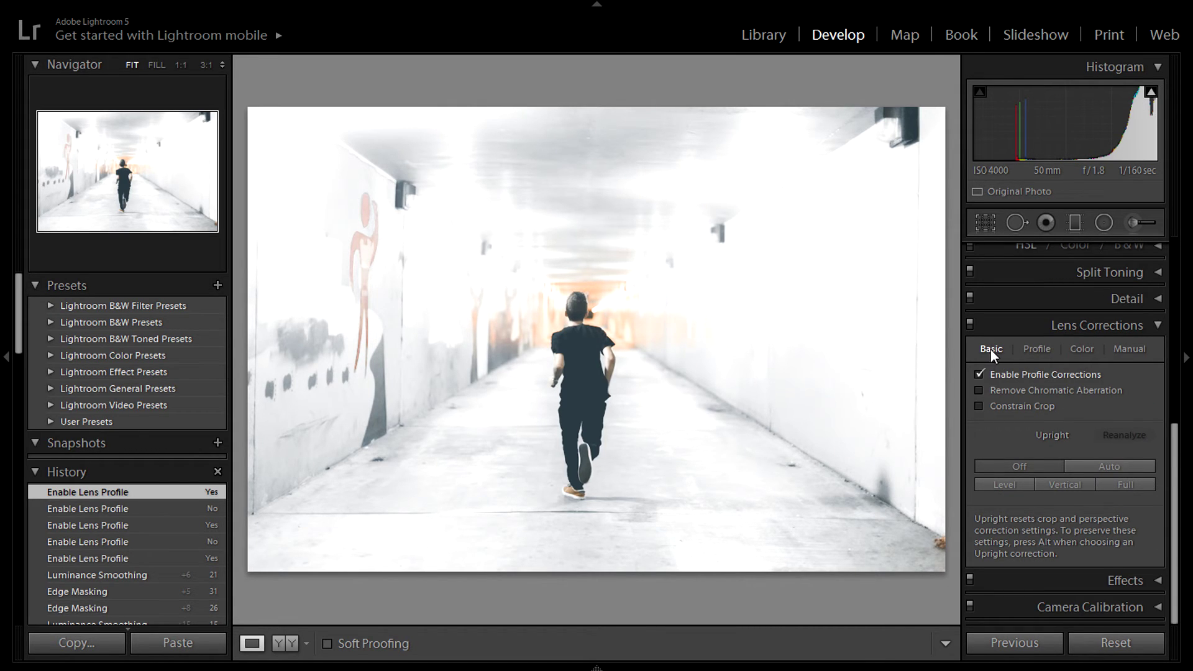
{"action": "left_click", "coordinate": [980, 390]}
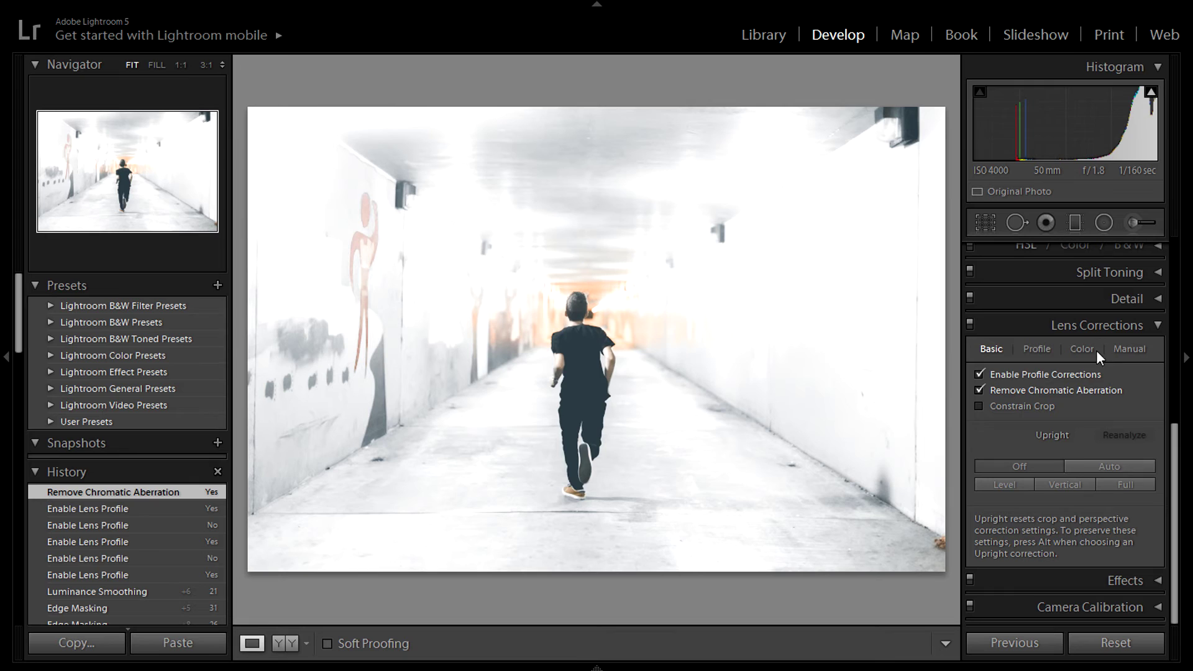
{"action": "left_click", "coordinate": [1157, 325]}
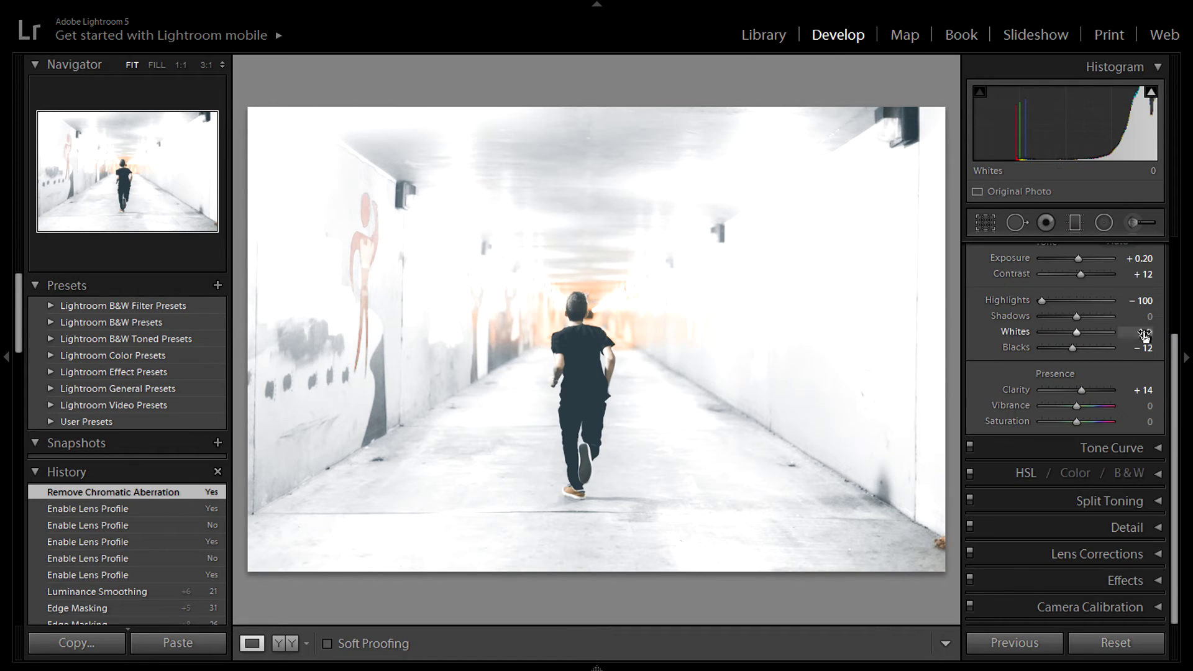
Set Post-Crop Vignetting Amount to +5 in the Effects panel for a subtle edge lightening
{"action": "left_click", "coordinate": [1154, 580]}
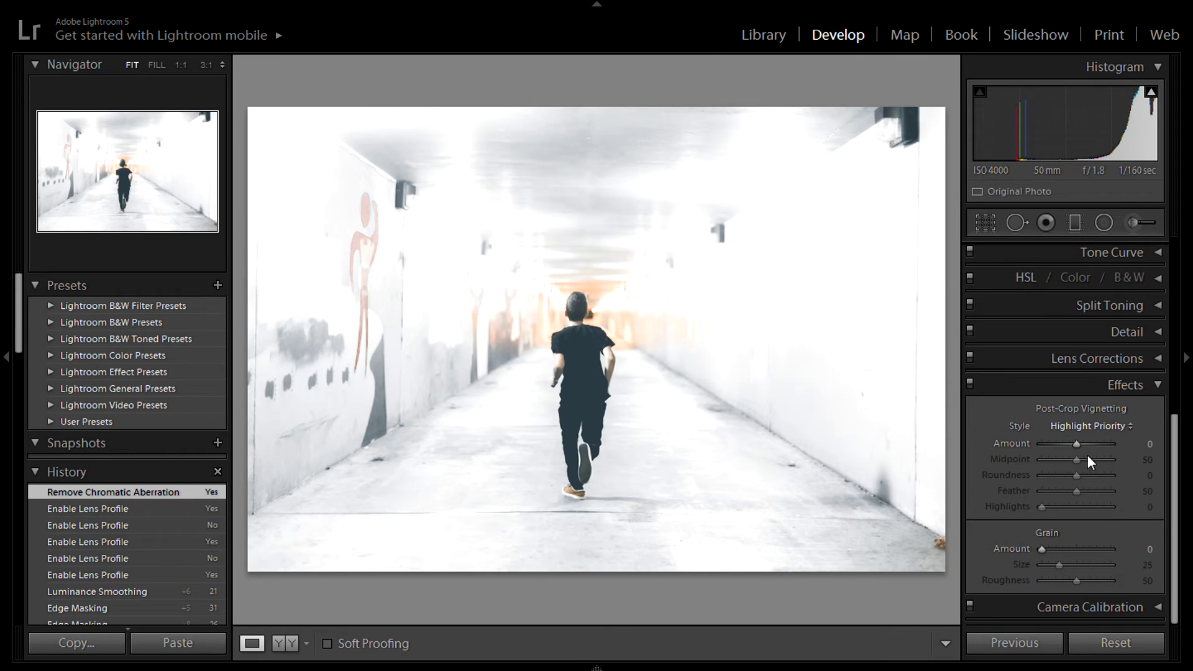
{"action": "left_click_drag", "start_coordinate": [1078, 443], "coordinate": [1079, 446]}
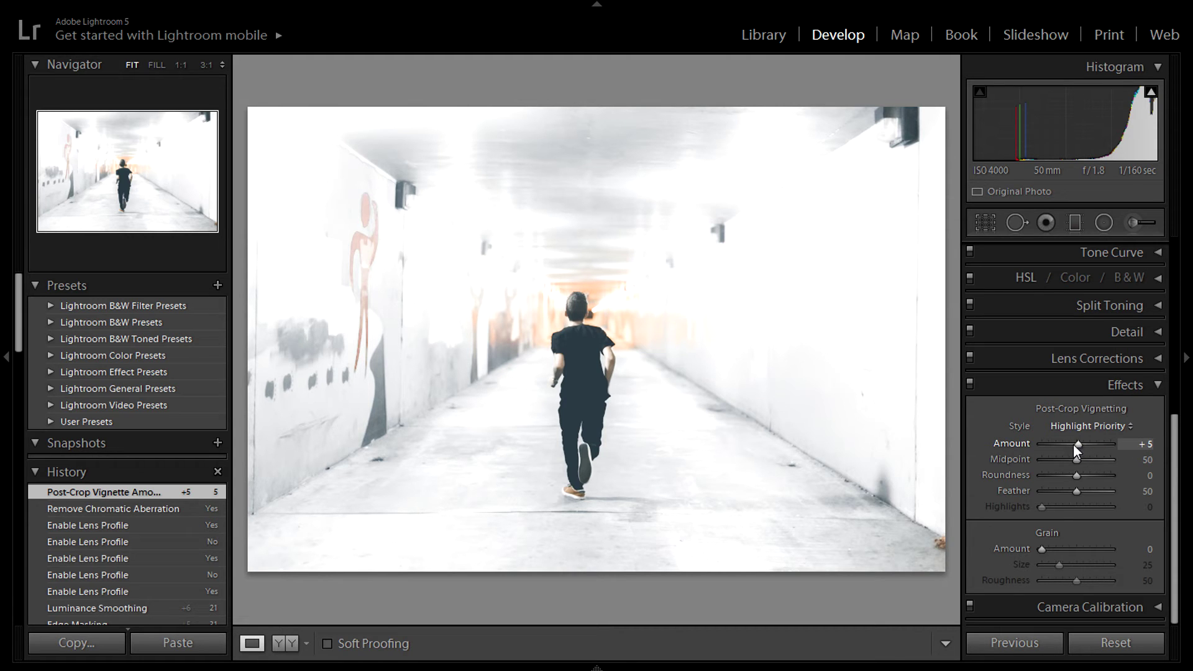
{"action": "mouse_move", "coordinate": [1077, 444]}
{"action": "left_mouse_down"}
{"action": "mouse_move", "coordinate": [1050, 458]}
{"action": "mouse_move", "coordinate": [1076, 454]}
{"action": "left_mouse_up"}
{"action": "left_click", "coordinate": [1157, 385]}
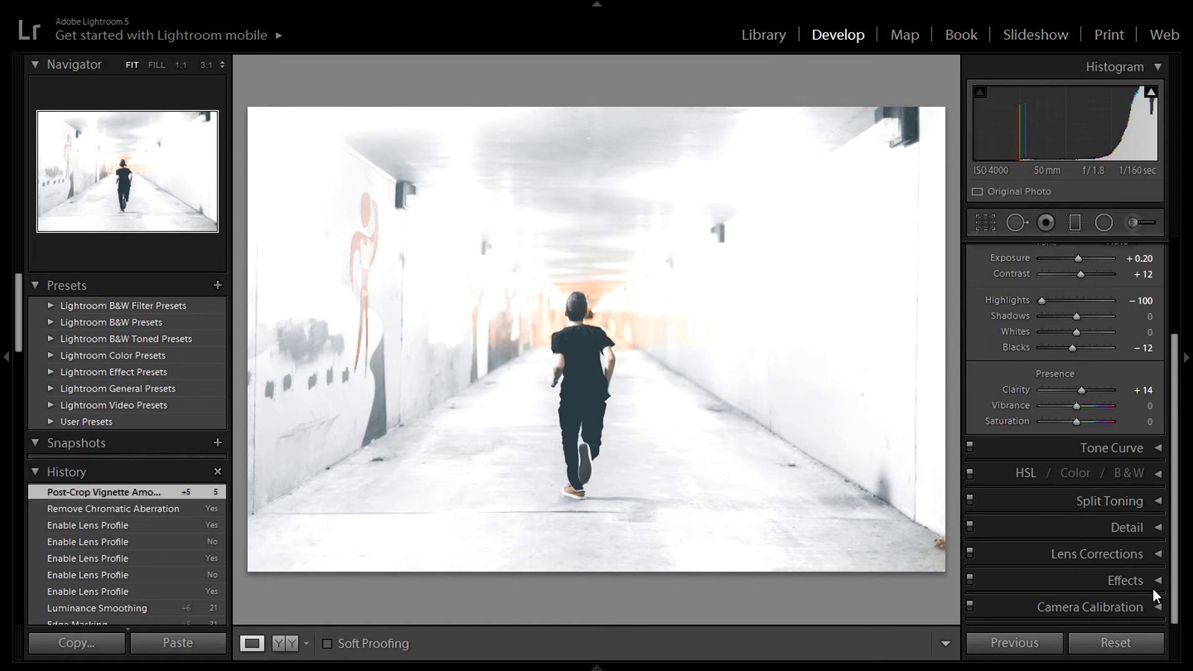
{"action": "left_click", "coordinate": [1157, 607]}
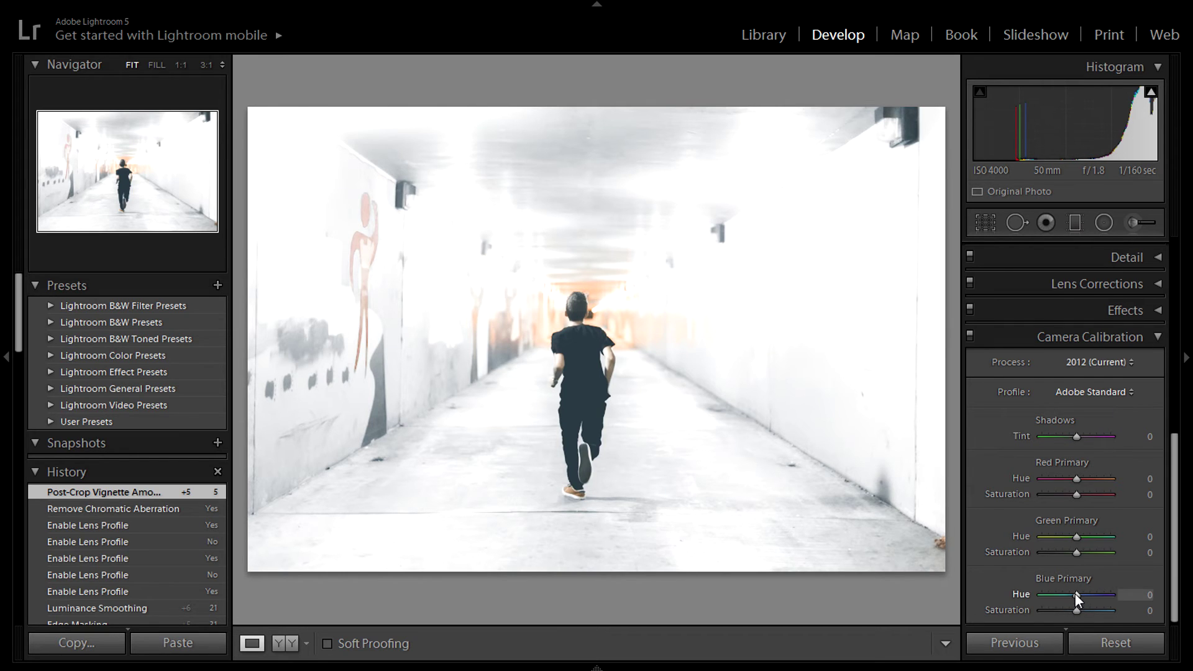
{"action": "left_click_drag", "start_coordinate": [1072, 592], "coordinate": [1160, 595]}
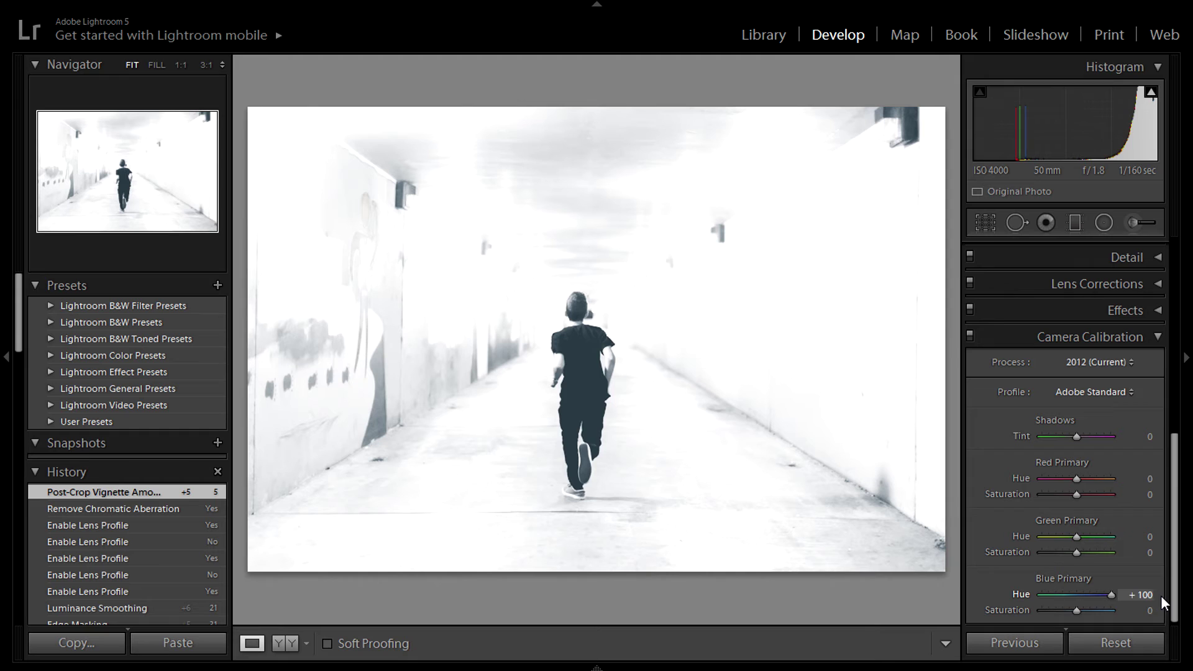
{"action": "mouse_move", "coordinate": [1079, 590]}
{"action": "left_mouse_down"}
{"action": "mouse_move", "coordinate": [1094, 590]}
{"action": "mouse_move", "coordinate": [1081, 593]}
{"action": "left_mouse_up"}
{"action": "key", "text": "ctrl+z"}
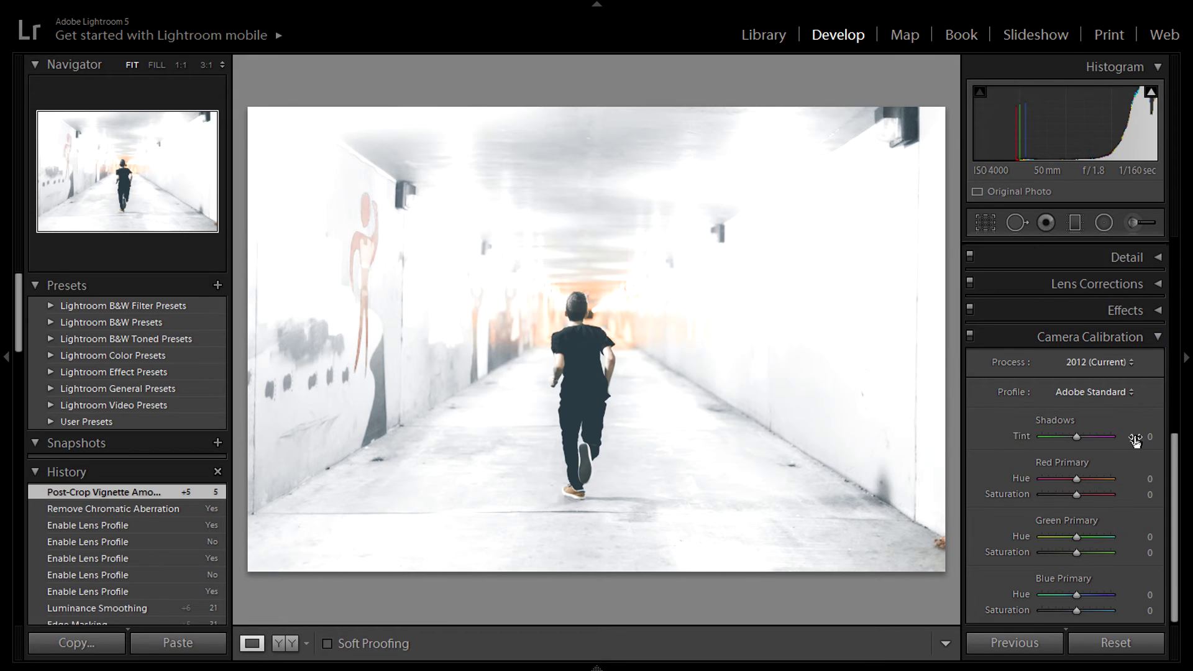
{"action": "left_click_drag", "start_coordinate": [1077, 593], "coordinate": [1072, 594]}
{"action": "double_click", "coordinate": [1072, 594]}
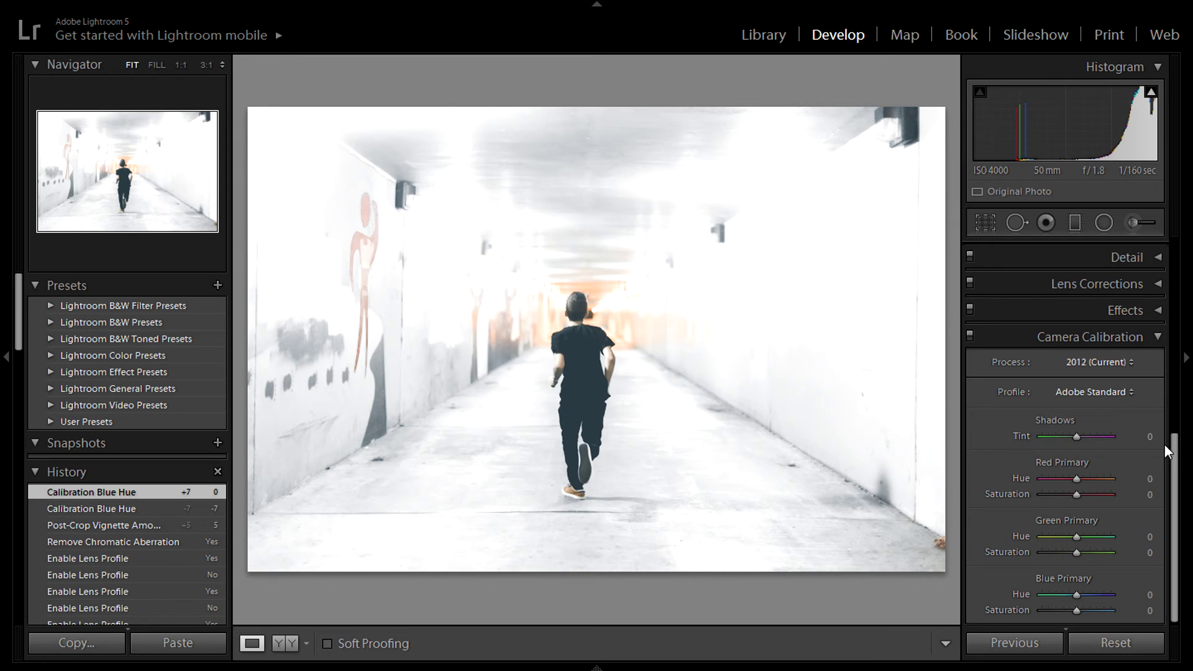
{"action": "scroll", "coordinate": [1163, 404], "scroll_direction": "up", "scroll_amount": 1}
Show the Before/After side-by-side view of the cold blue original and bright edited photo
{"action": "left_click", "coordinate": [1159, 344]}
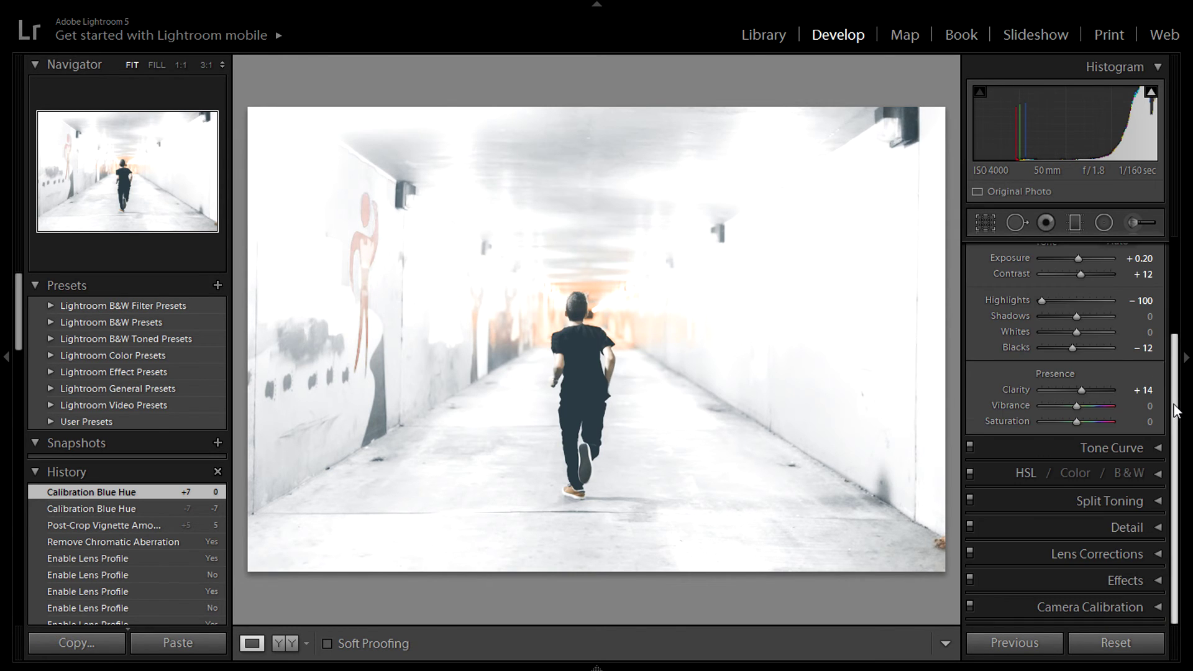
{"action": "scroll", "coordinate": [1174, 410], "scroll_direction": "up", "scroll_amount": 2}
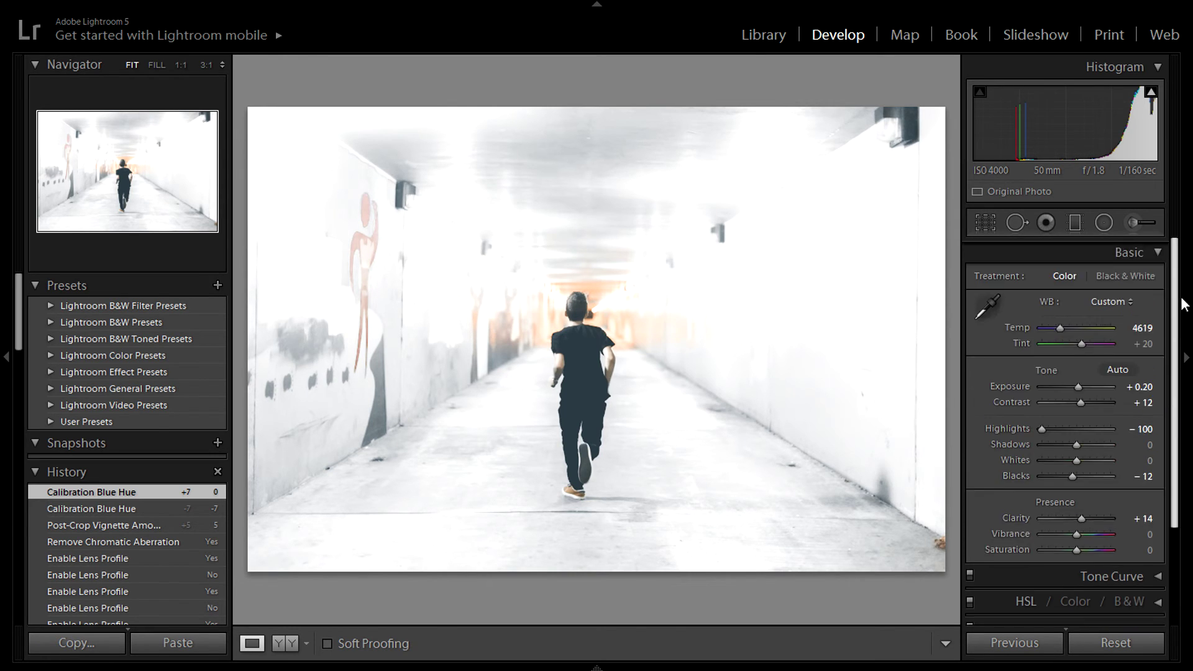
{"action": "left_click", "coordinate": [287, 647]}
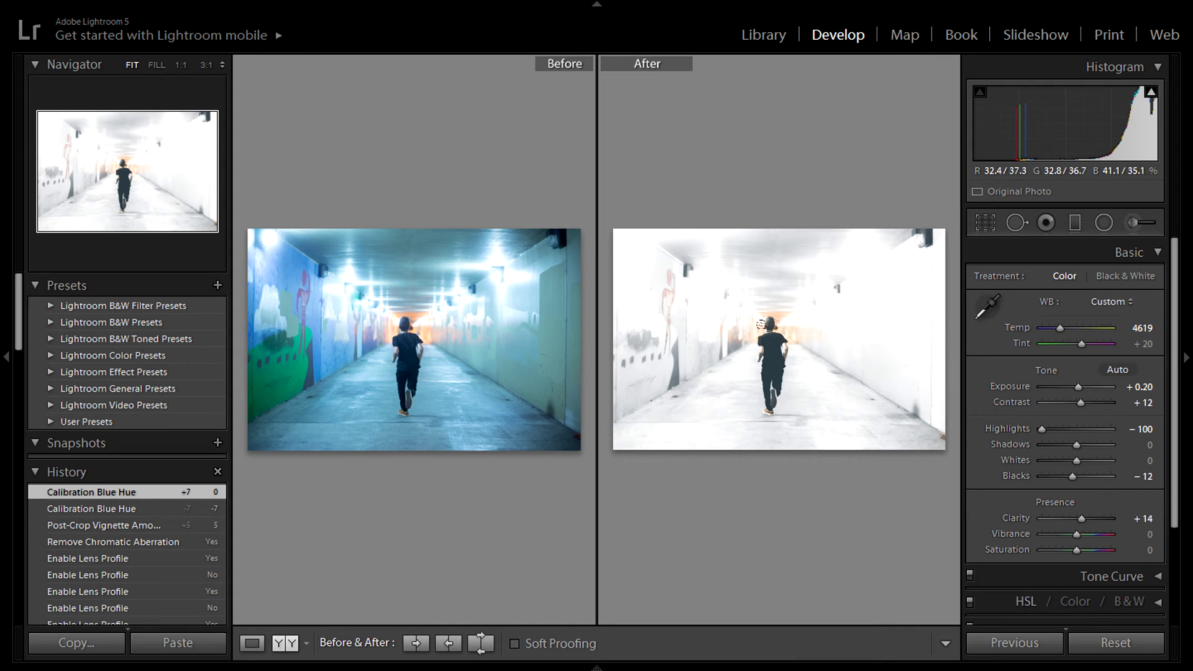
{"action": "left_click", "coordinate": [251, 643]}
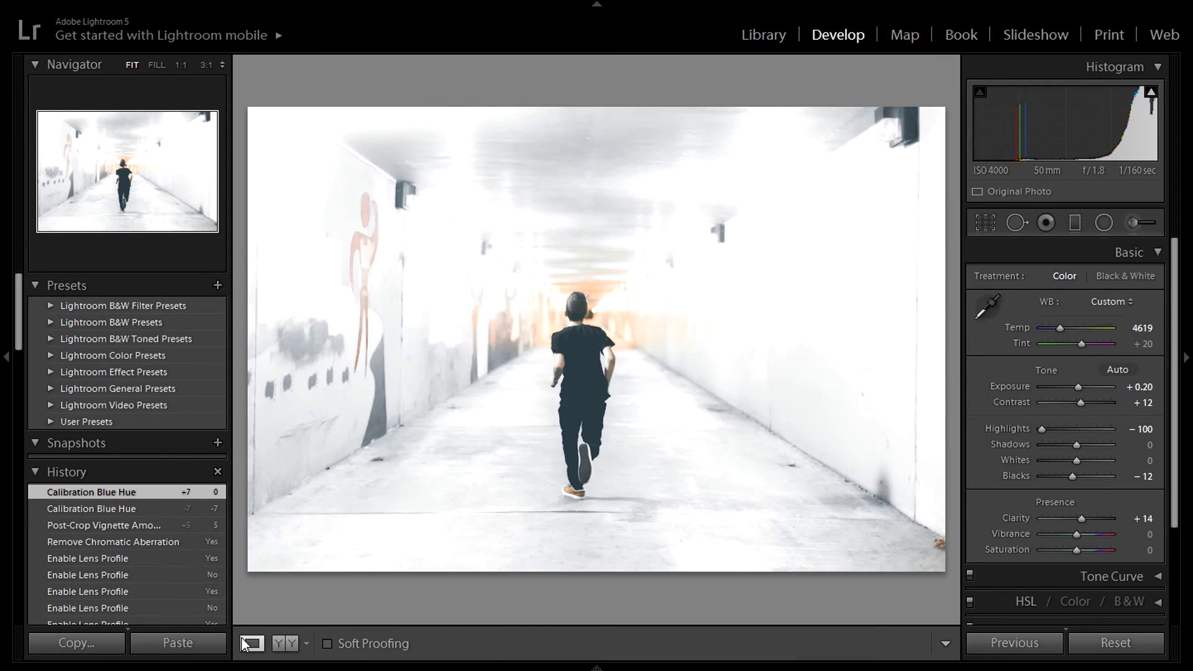
{"action": "left_click", "coordinate": [288, 645]}
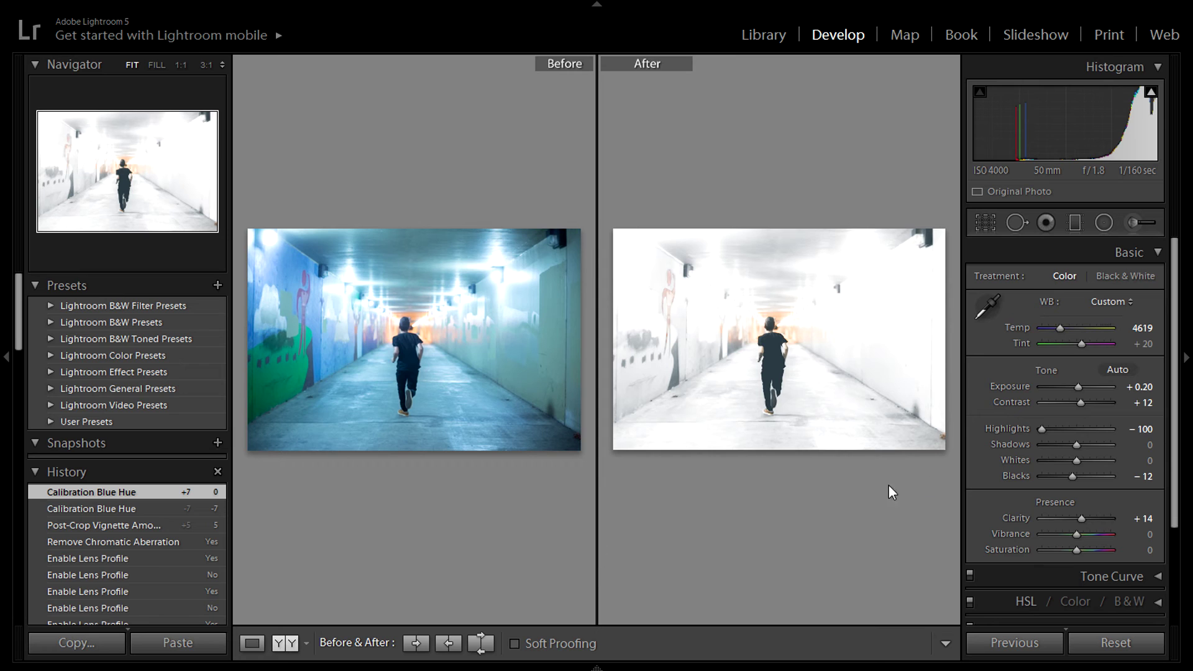
{"action": "scroll", "coordinate": [1069, 430], "scroll_direction": "down", "scroll_amount": 4}
{"action": "scroll", "coordinate": [1077, 464], "scroll_direction": "up", "scroll_amount": 3}
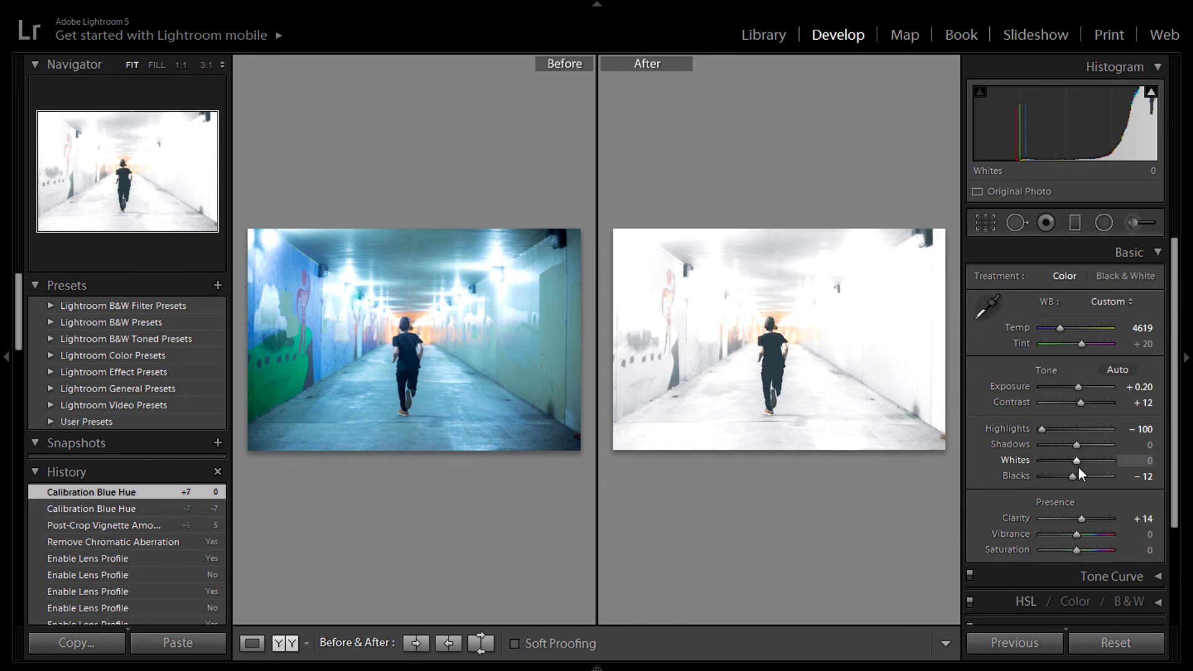
{"action": "left_click", "coordinate": [1156, 252]}
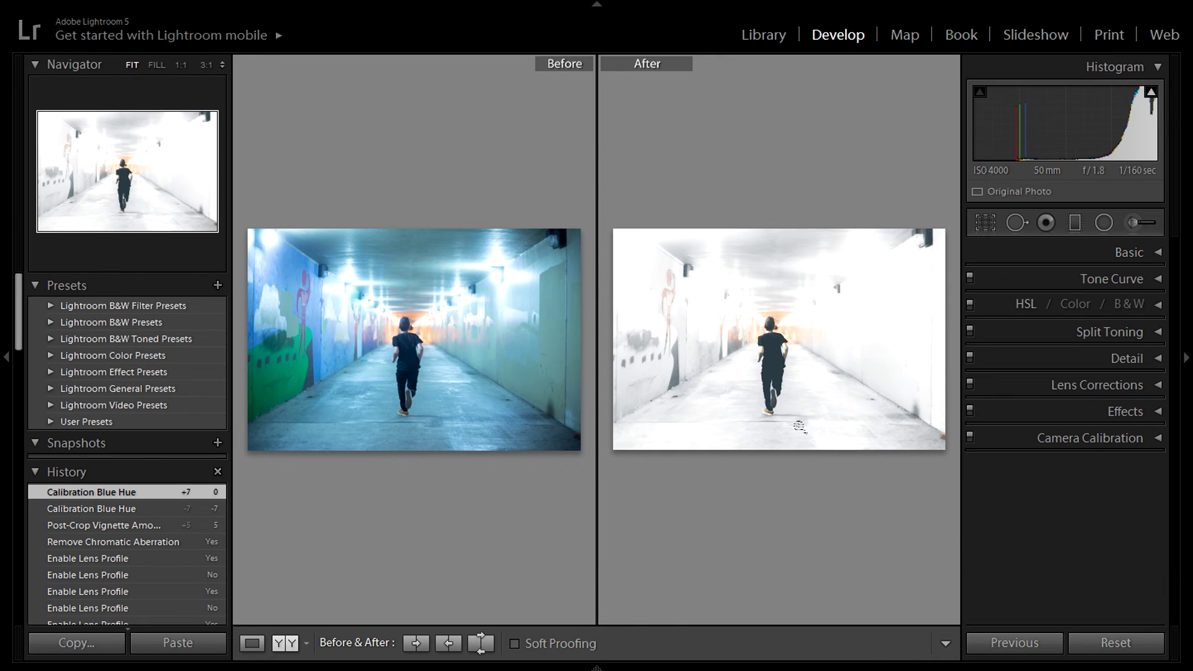
Return to Loupe view and expand the HSL panel's Luminance settings
{"action": "left_click", "coordinate": [251, 643]}
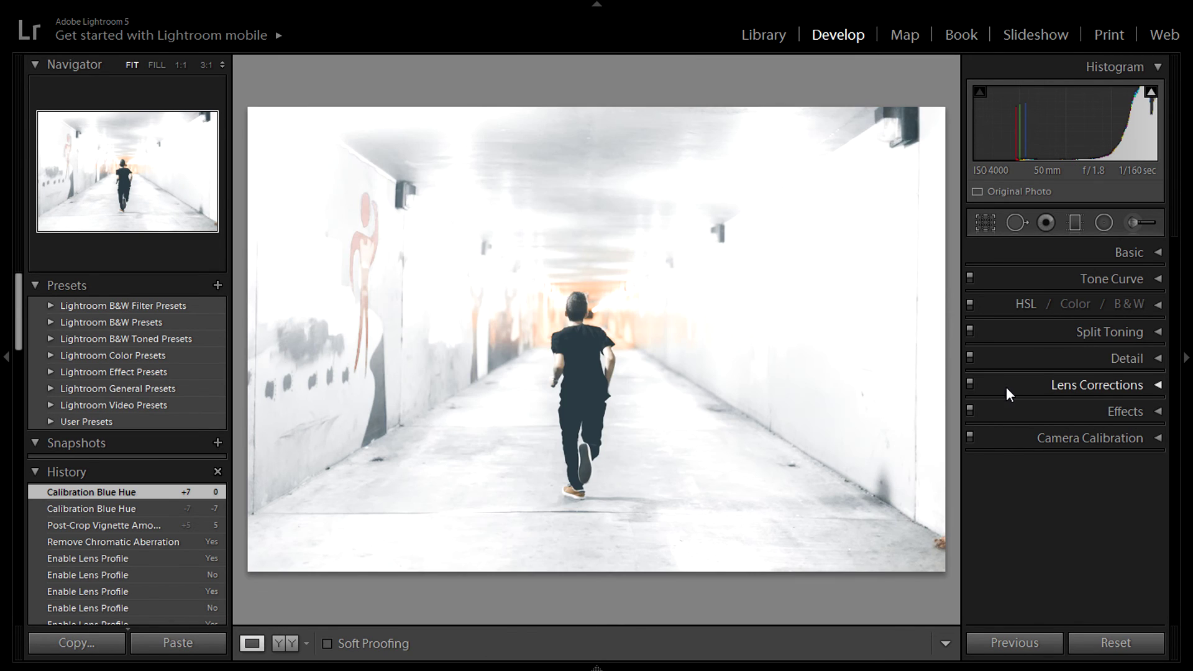
{"action": "left_click", "coordinate": [1158, 305]}
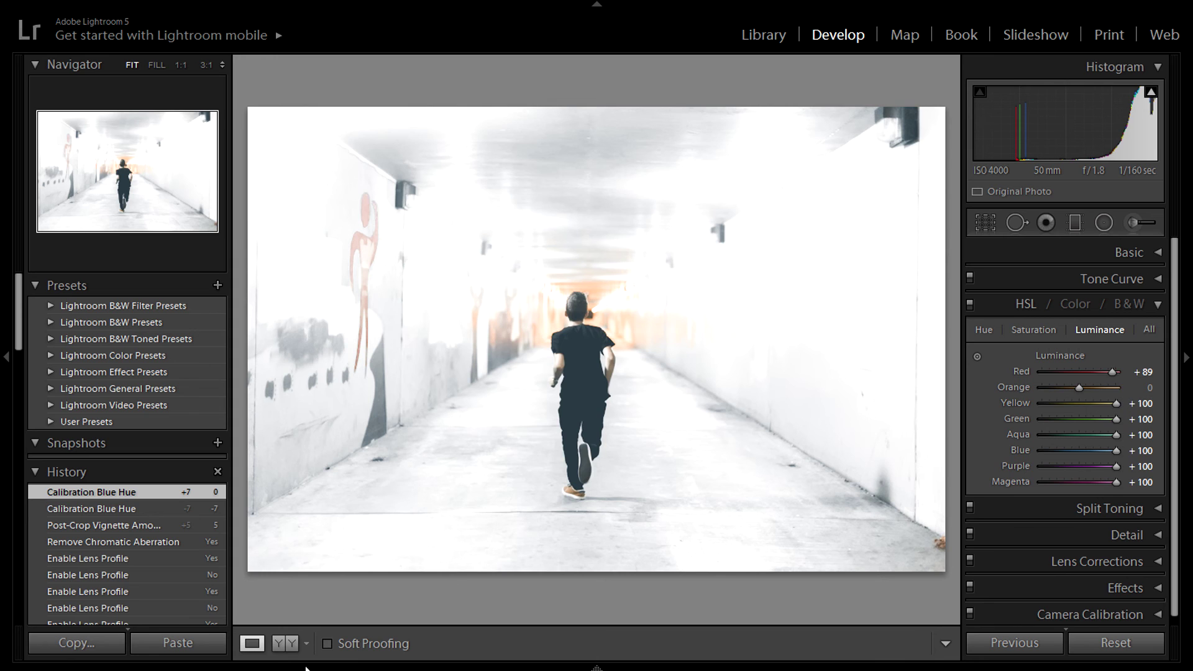
{"action": "left_click", "coordinate": [283, 642]}
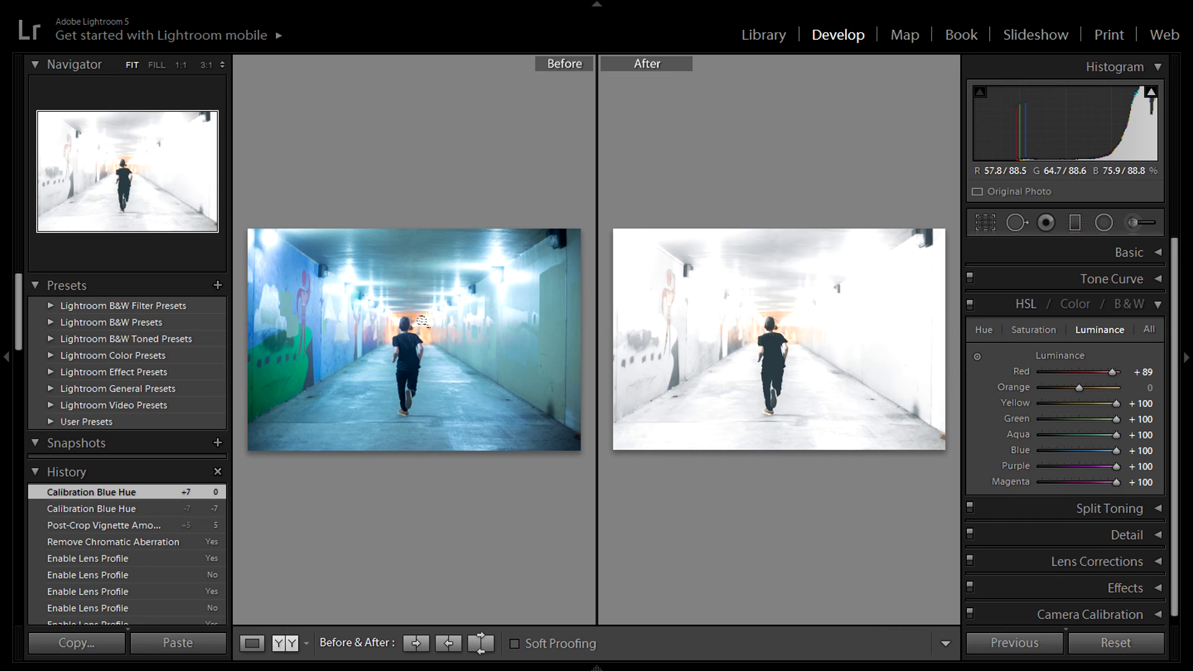
{"action": "left_click", "coordinate": [252, 643]}
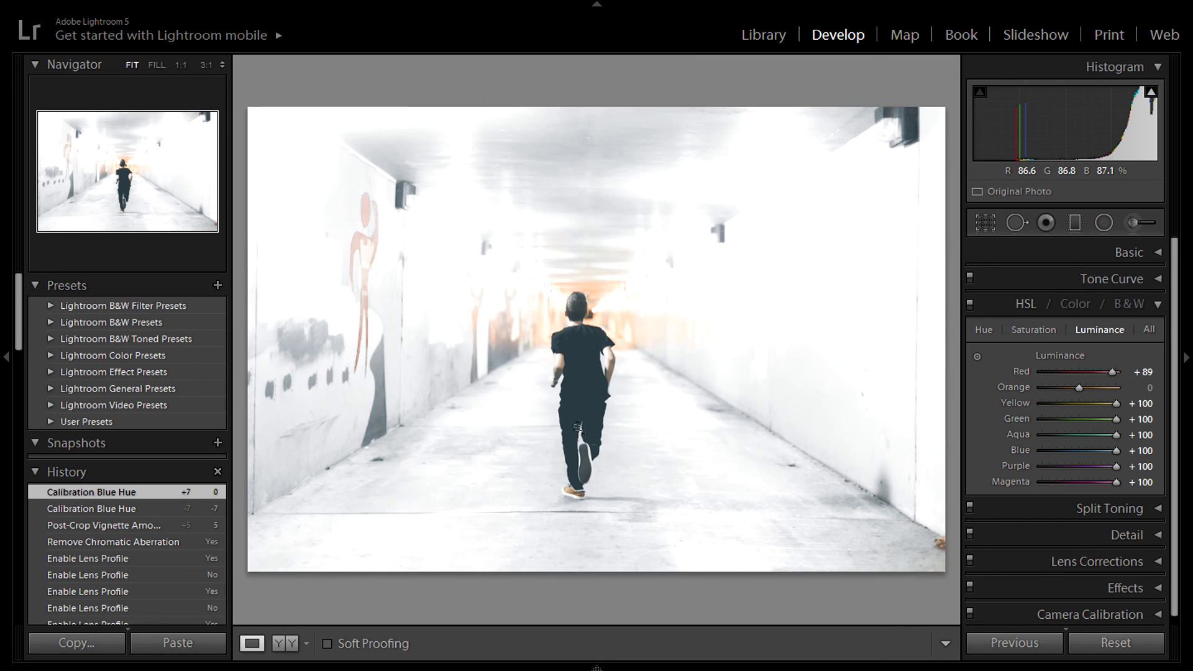